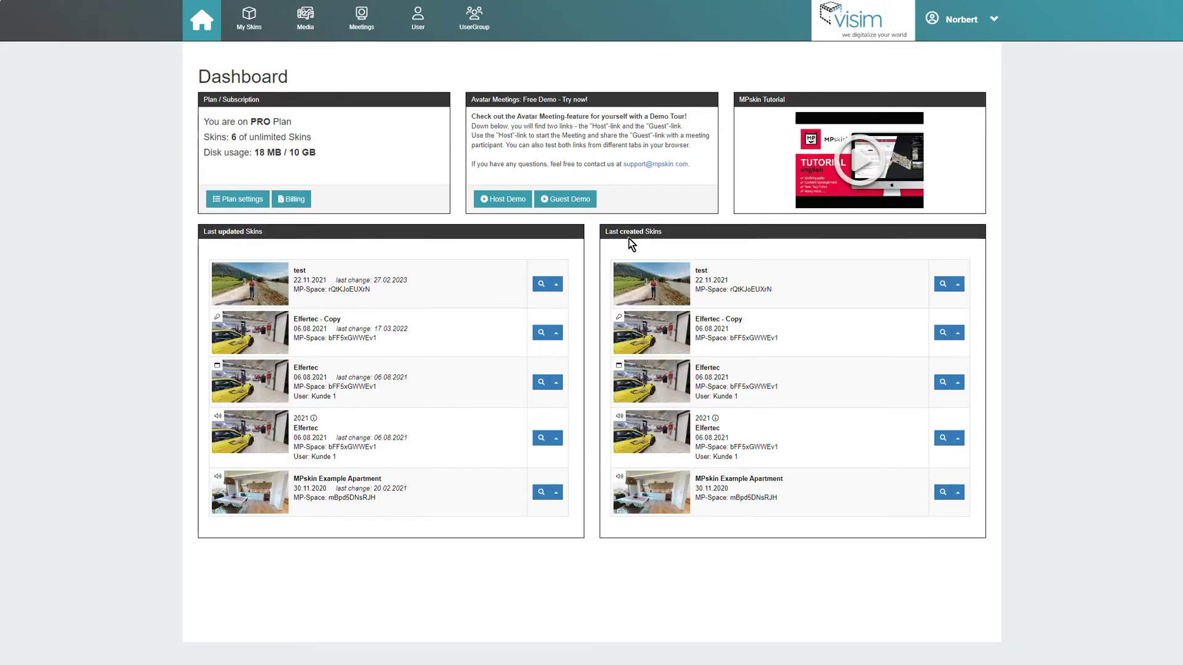
Look through the list of skins and the Hotel, Gastro, Event folder, and return to the main skin list
{"action": "left_click", "coordinate": [246, 39]}
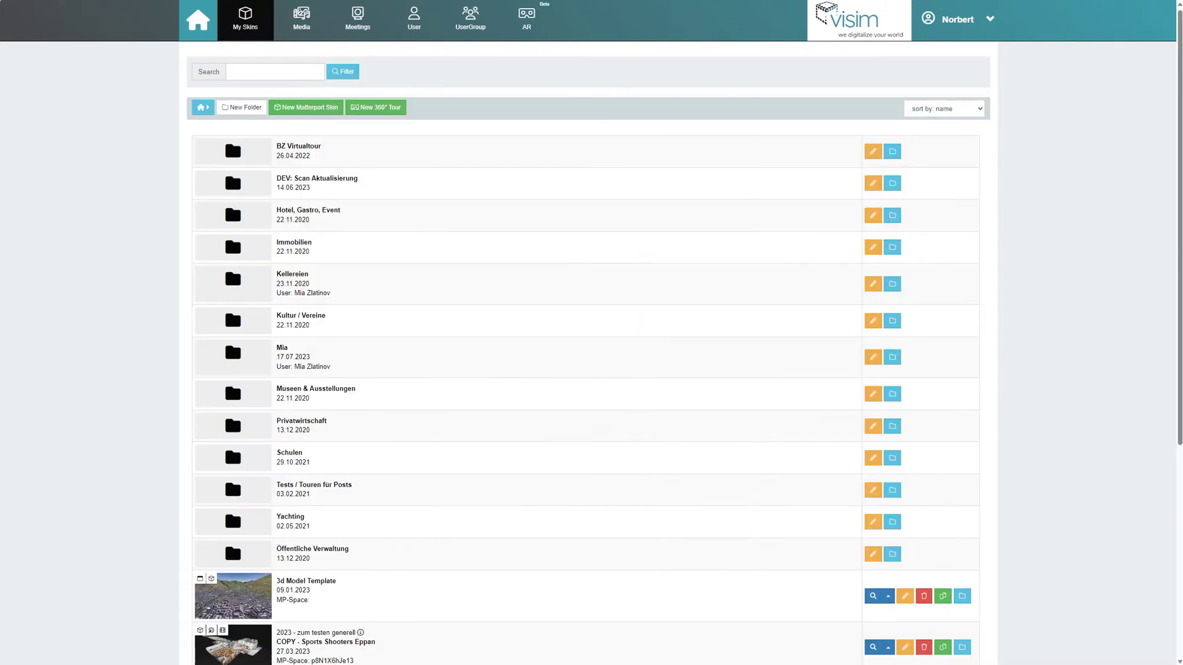
{"action": "scroll", "coordinate": [1040, 229], "scroll_direction": "down", "scroll_amount": 5}
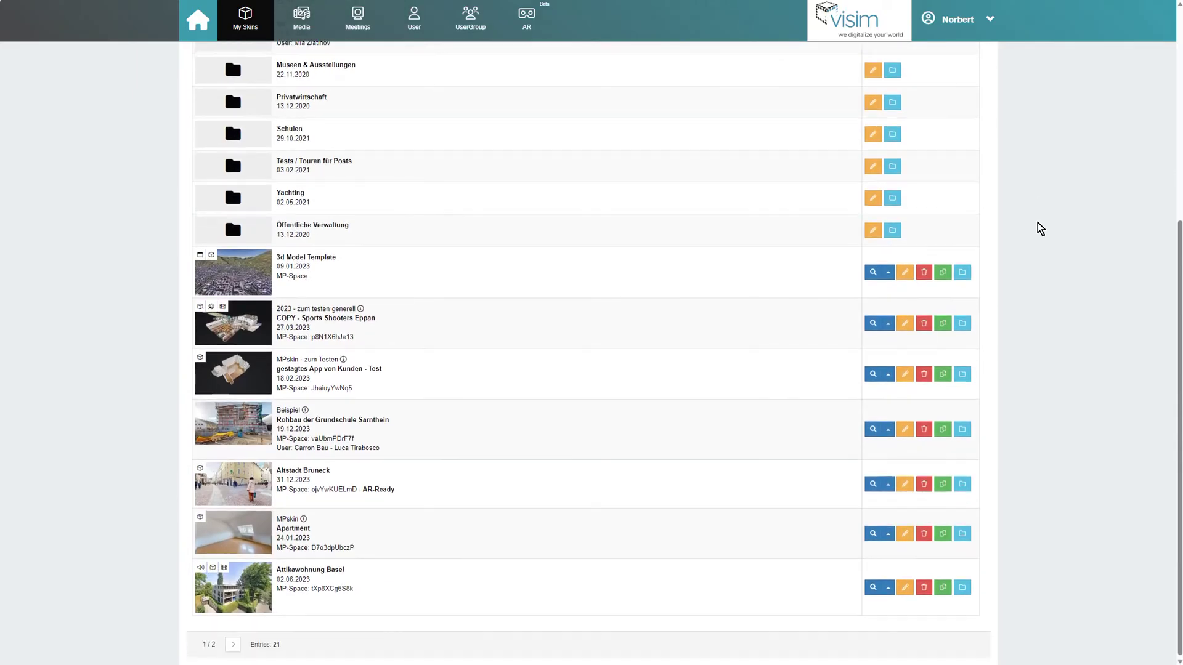
{"action": "scroll", "coordinate": [1040, 228], "scroll_direction": "up", "scroll_amount": 5}
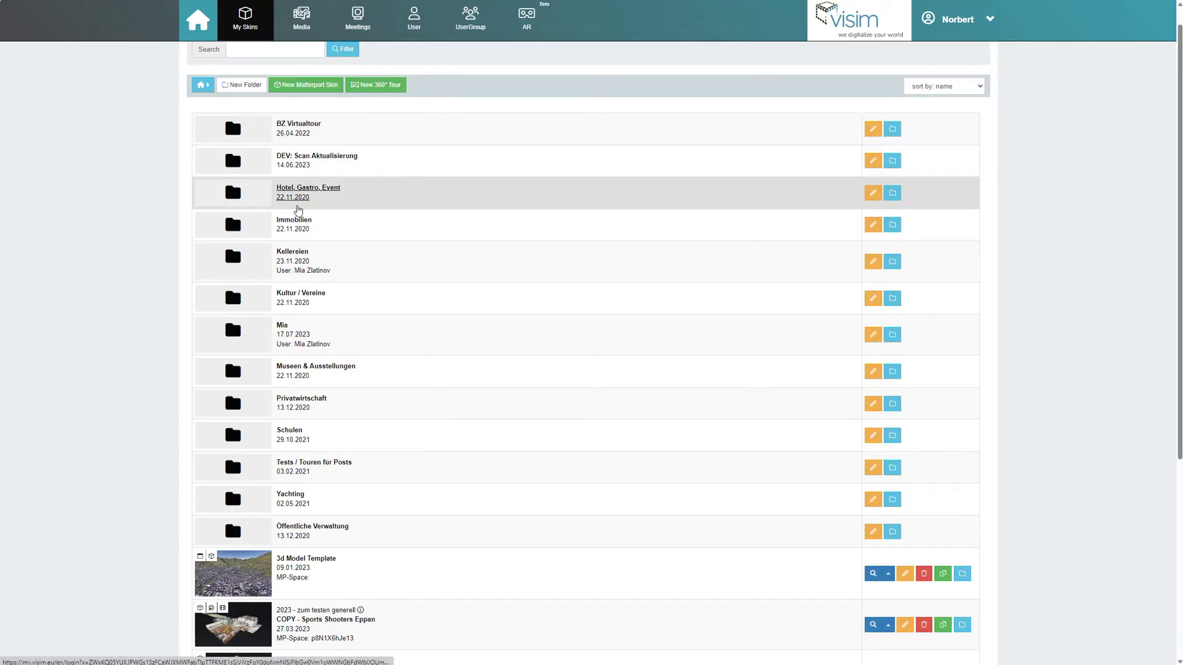
{"action": "left_click", "coordinate": [289, 197]}
{"action": "scroll", "coordinate": [289, 197], "scroll_direction": "down", "scroll_amount": 5}
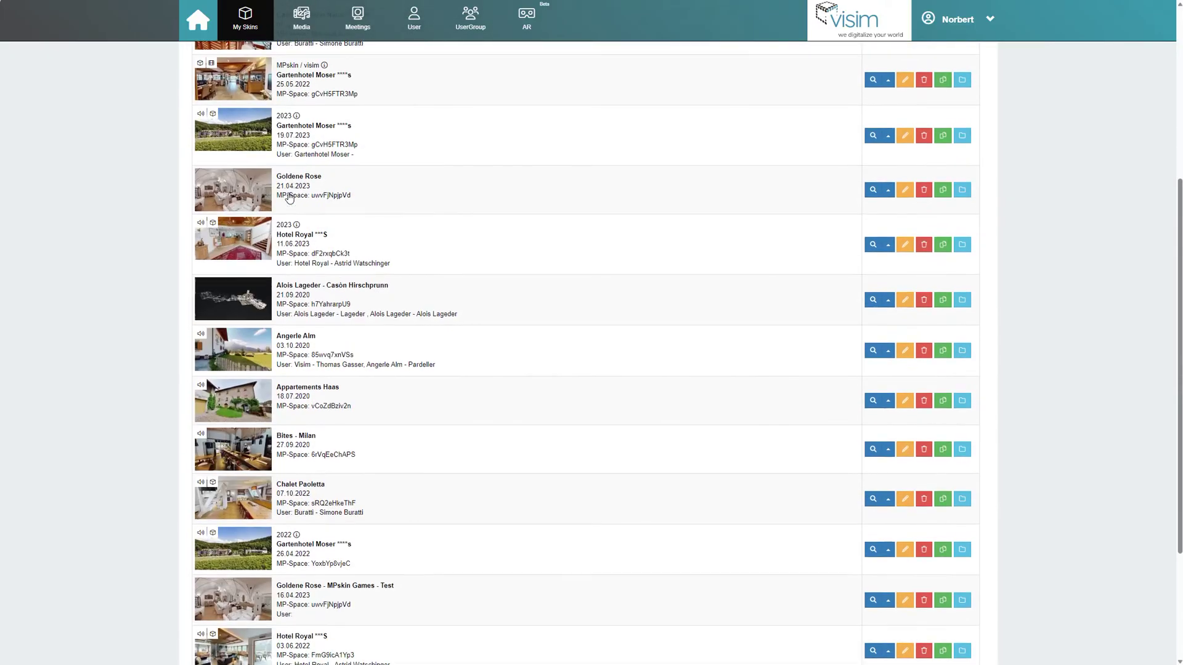
{"action": "scroll", "coordinate": [290, 197], "scroll_direction": "up", "scroll_amount": 5}
{"action": "left_click", "coordinate": [203, 110]}
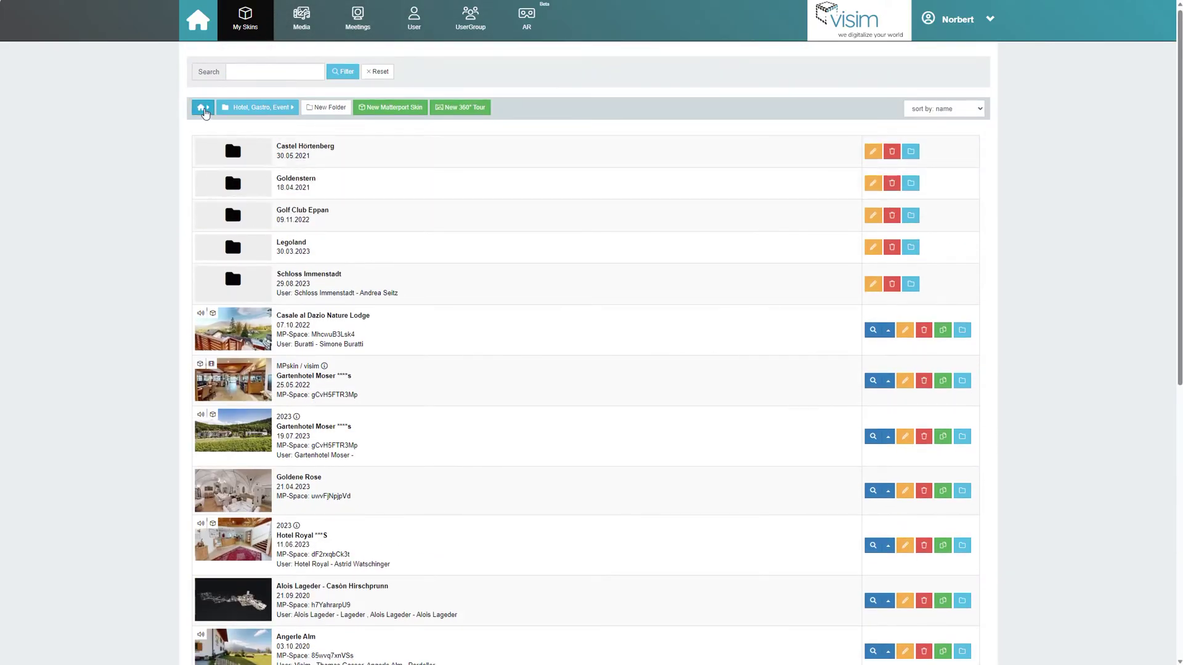
{"action": "scroll", "coordinate": [1119, 233], "scroll_direction": "down", "scroll_amount": 5}
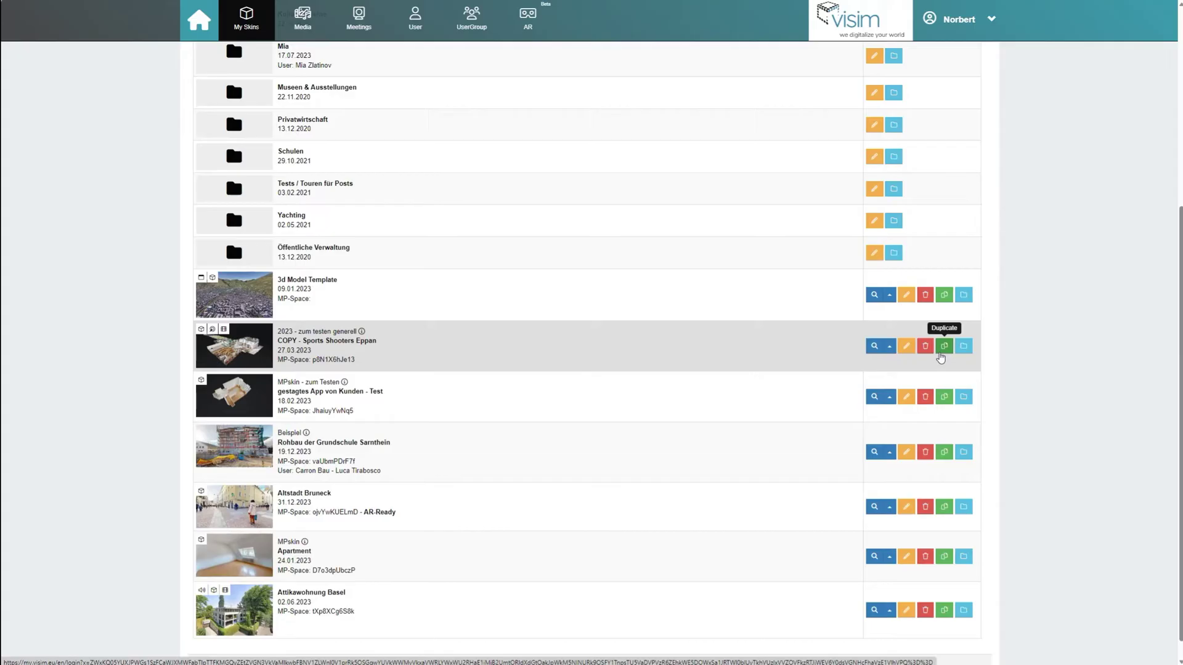
{"action": "scroll", "coordinate": [940, 357], "scroll_direction": "up", "scroll_amount": 5}
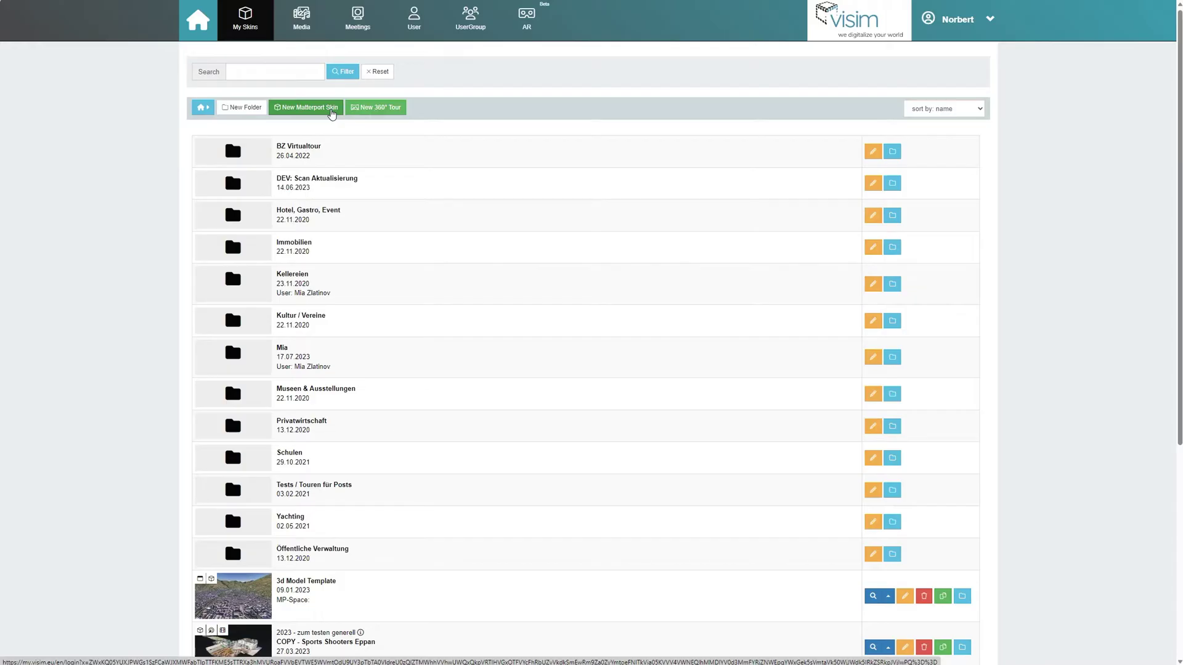
Start a new Matterport skin and copy the share link of the Fitnessclub Kaltern space from Matterport
{"action": "left_click", "coordinate": [331, 109]}
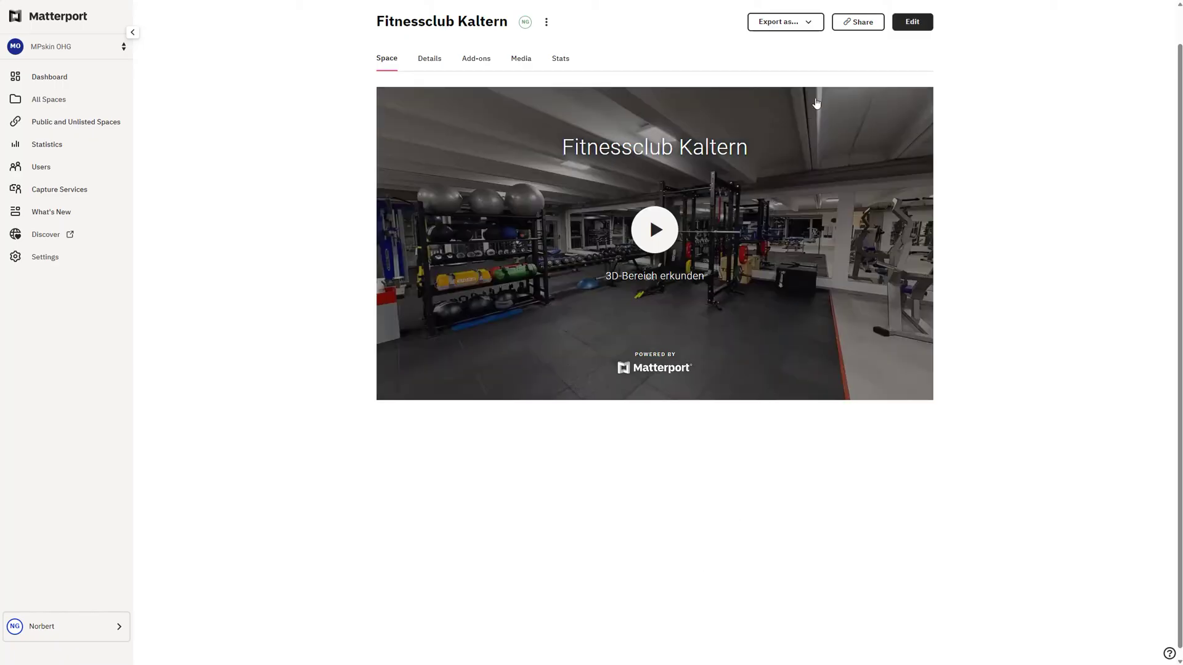
{"action": "left_click", "coordinate": [842, 29]}
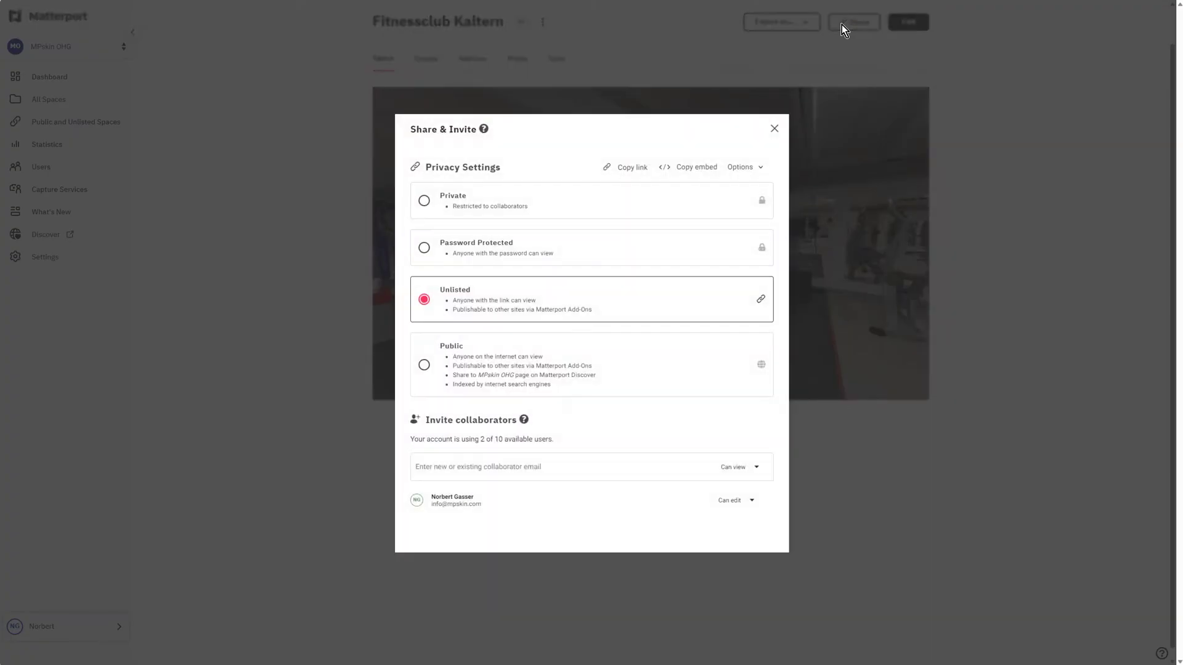
{"action": "left_click", "coordinate": [627, 171]}
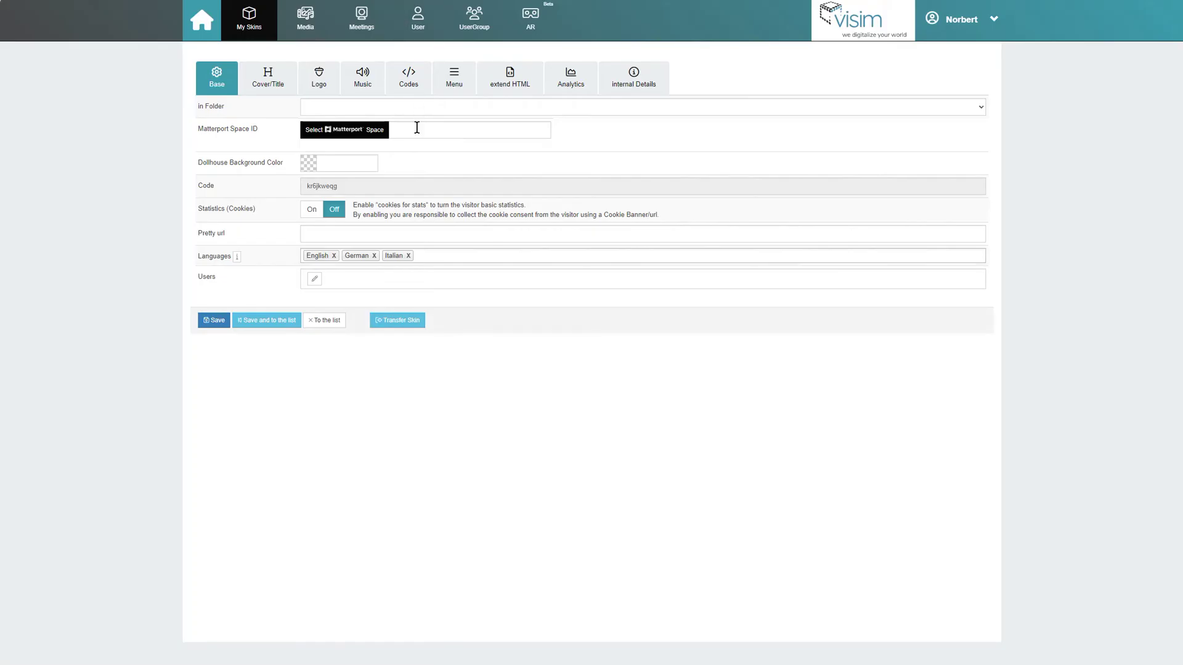
Paste the link as the new skin's Matterport Space ID, trim it to LFBEDzgzwso, and save the skin
{"action": "left_click", "coordinate": [416, 129]}
{"action": "type", "text": "https://my.matterport.com/show/?m=LFBEDzgzwsd"}
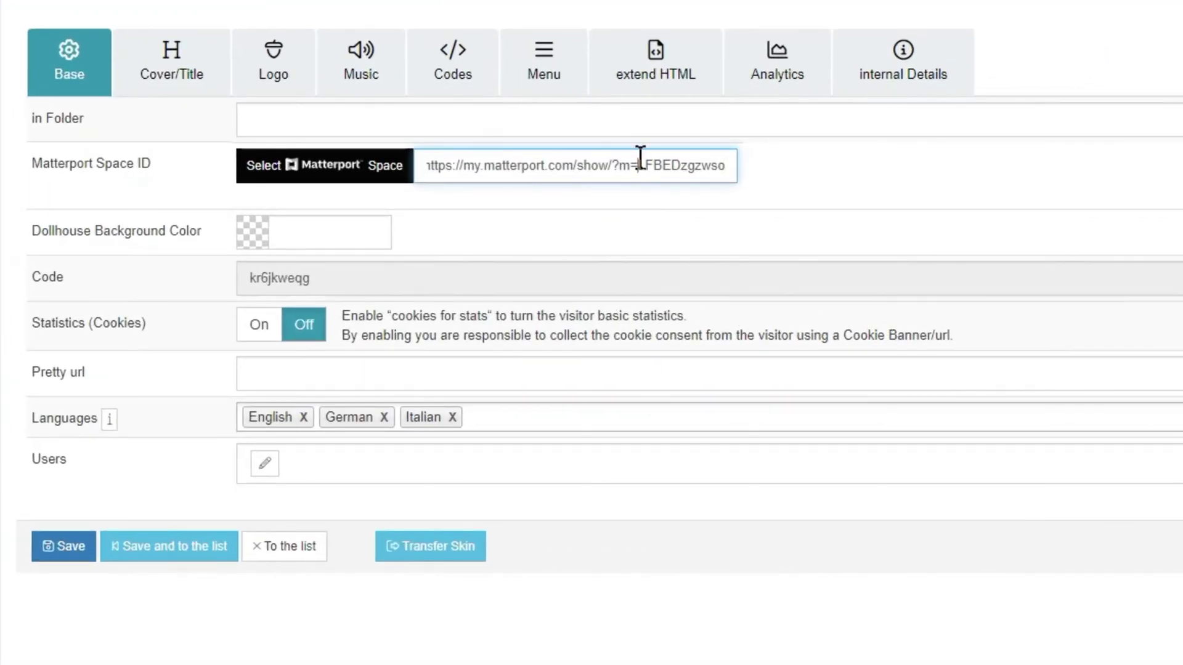
{"action": "left_click", "coordinate": [640, 161]}
{"action": "key", "text": "BackSpace"}
{"action": "key", "text": "BackSpace"}
{"action": "key", "text": "BackSpace"}
{"action": "key", "text": "BackSpace"}
{"action": "key", "text": "BackSpace"}
{"action": "key", "text": "BackSpace"}
{"action": "key", "text": "BackSpace"}
{"action": "key", "text": "BackSpace"}
{"action": "key", "text": "BackSpace"}
{"action": "key", "text": "BackSpace"}
{"action": "key", "text": "BackSpace"}
{"action": "key", "text": "BackSpace"}
{"action": "key", "text": "BackSpace"}
{"action": "key", "text": "BackSpace"}
{"action": "key", "text": "BackSpace"}
{"action": "key", "text": "BackSpace"}
{"action": "key", "text": "BackSpace"}
{"action": "key", "text": "BackSpace"}
{"action": "key", "text": "BackSpace"}
{"action": "key", "text": "BackSpace"}
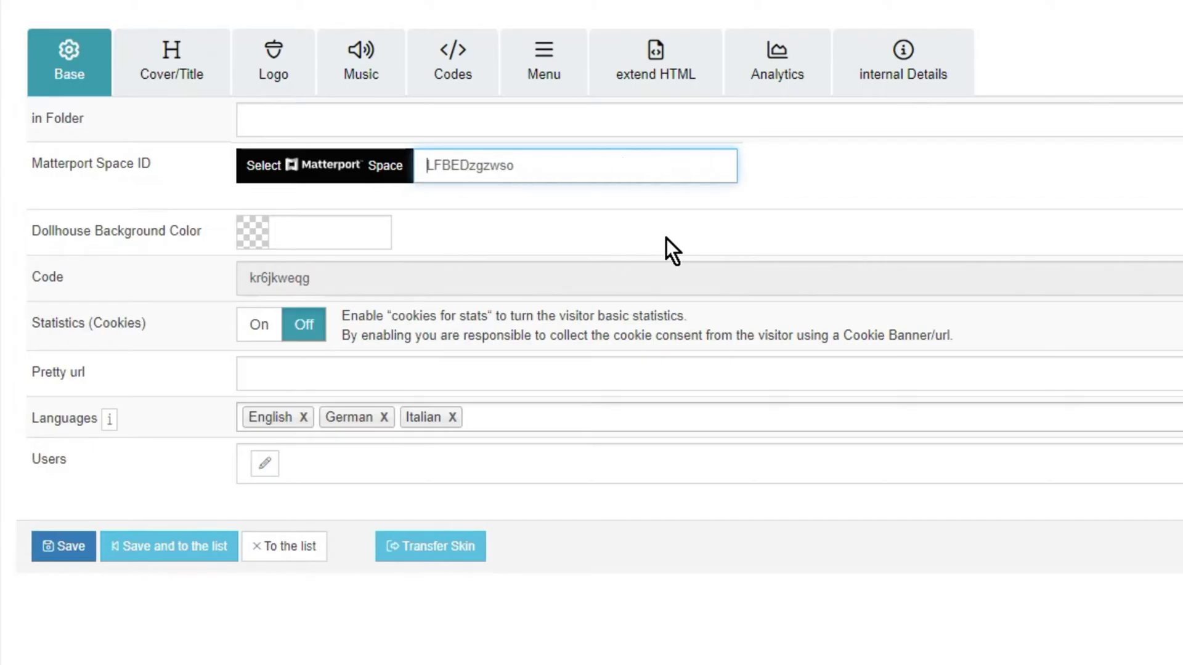
{"action": "left_click", "coordinate": [666, 237]}
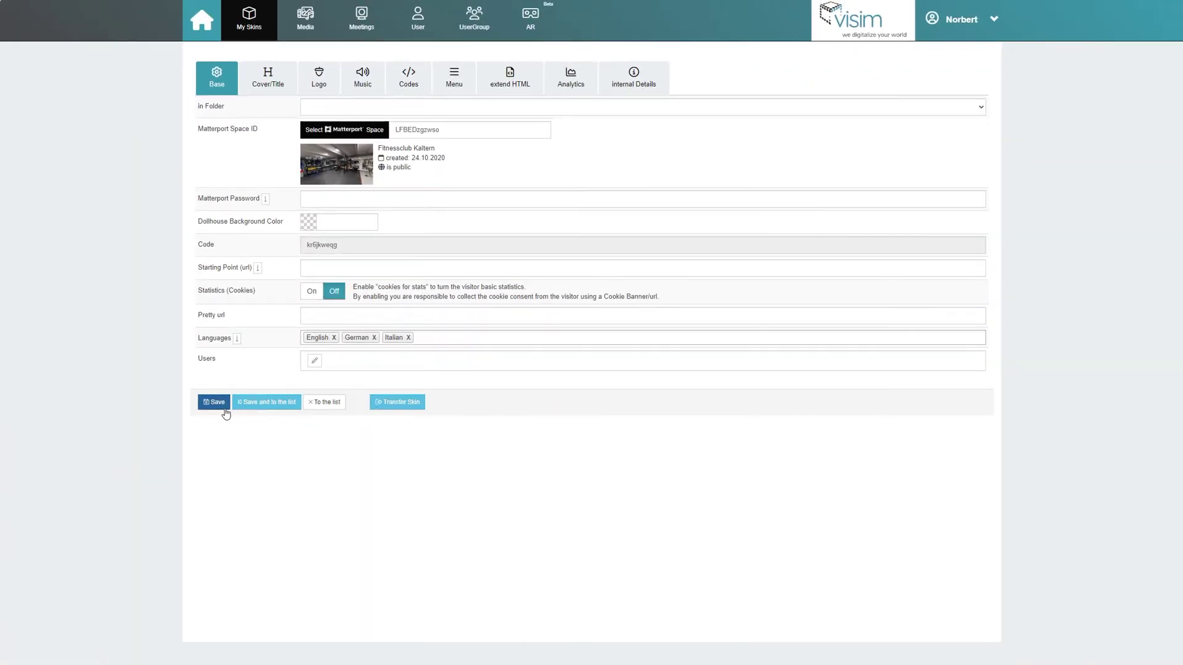
{"action": "left_click", "coordinate": [226, 411]}
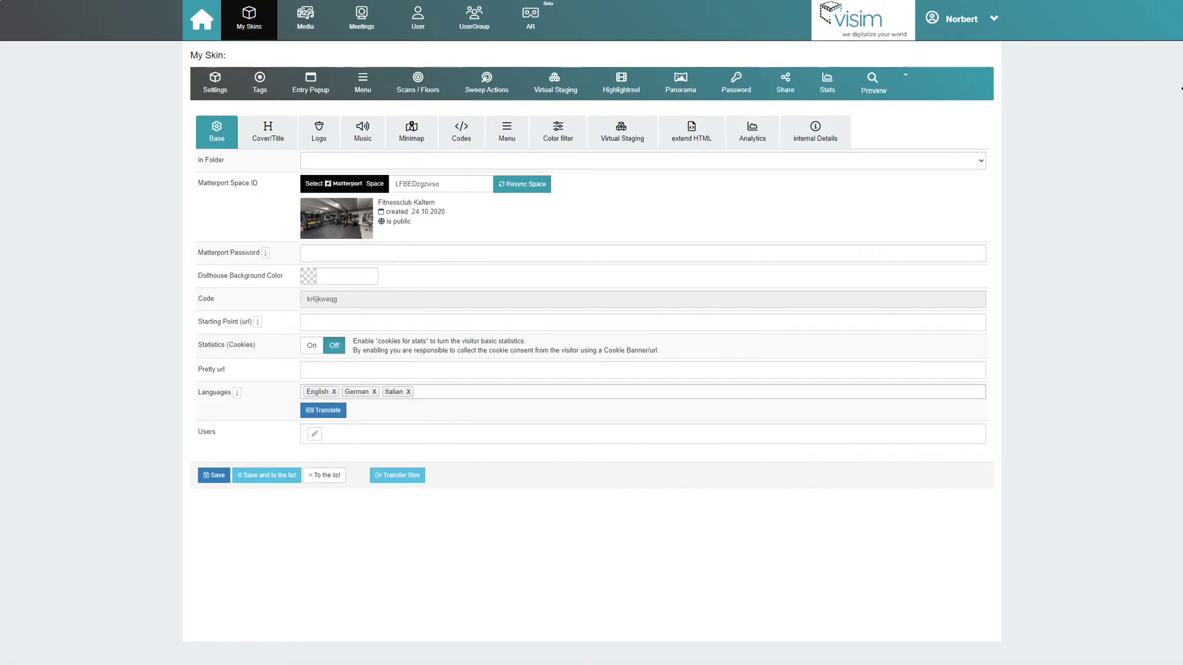
Assign the skin to the top-level folder listed just before Museen & Ausstellungen, and read the hint on the Matterport password
{"action": "left_click", "coordinate": [830, 161]}
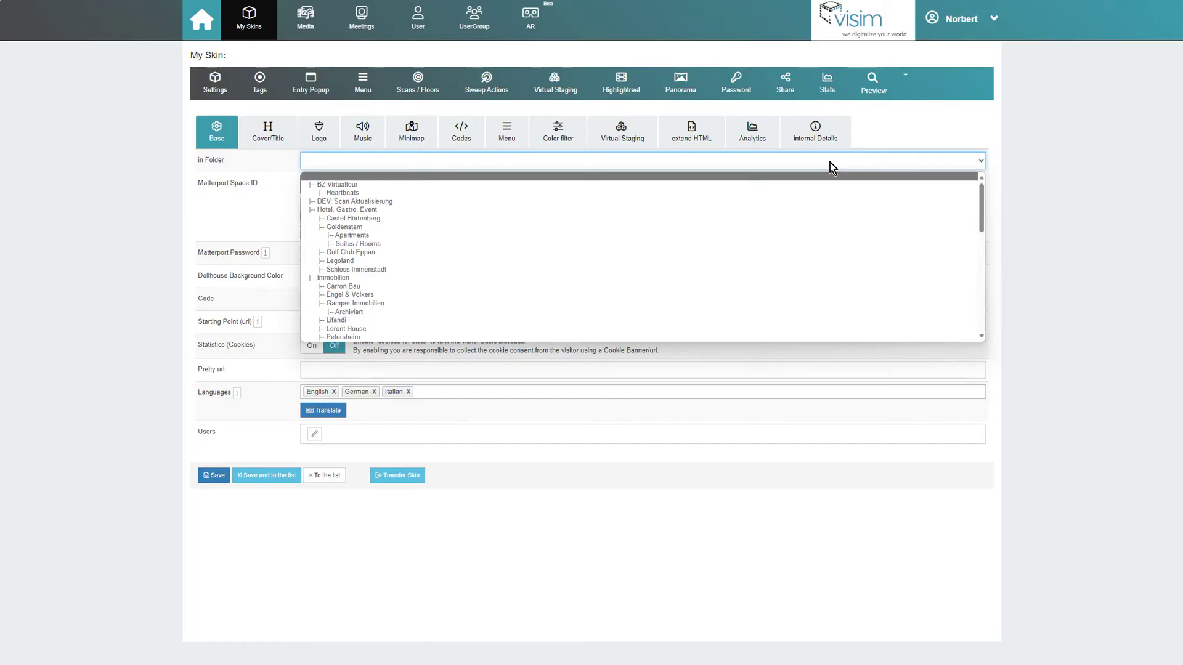
{"action": "scroll", "coordinate": [793, 262], "scroll_direction": "down", "scroll_amount": 1}
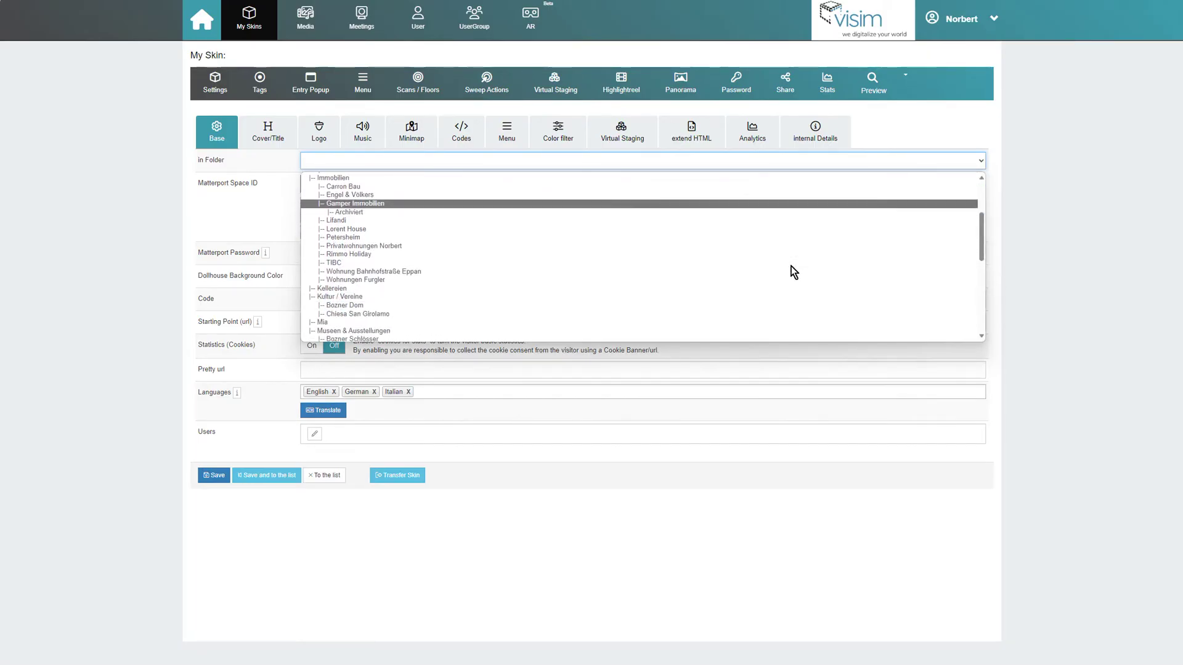
{"action": "scroll", "coordinate": [791, 272], "scroll_direction": "down", "scroll_amount": 2}
{"action": "left_click", "coordinate": [600, 294]}
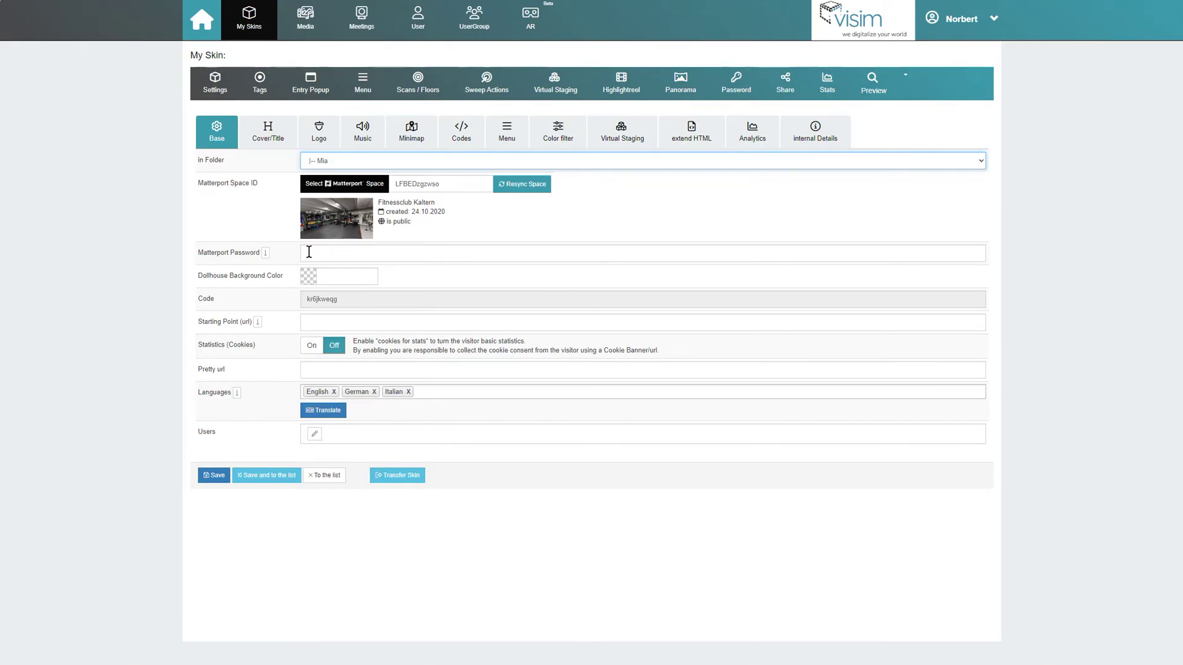
{"action": "mouse_move", "coordinate": [265, 255]}
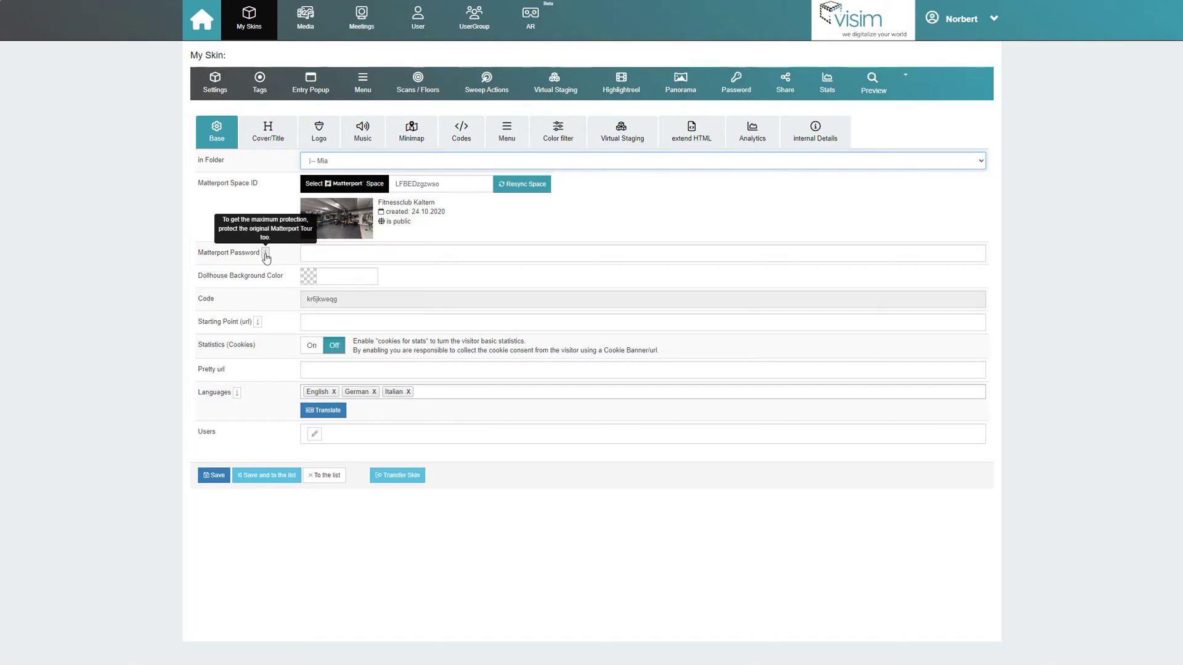
Set the dollhouse background color to teal #45818e and inspect the dollhouse view of the tour from another angle
{"action": "left_click", "coordinate": [328, 275]}
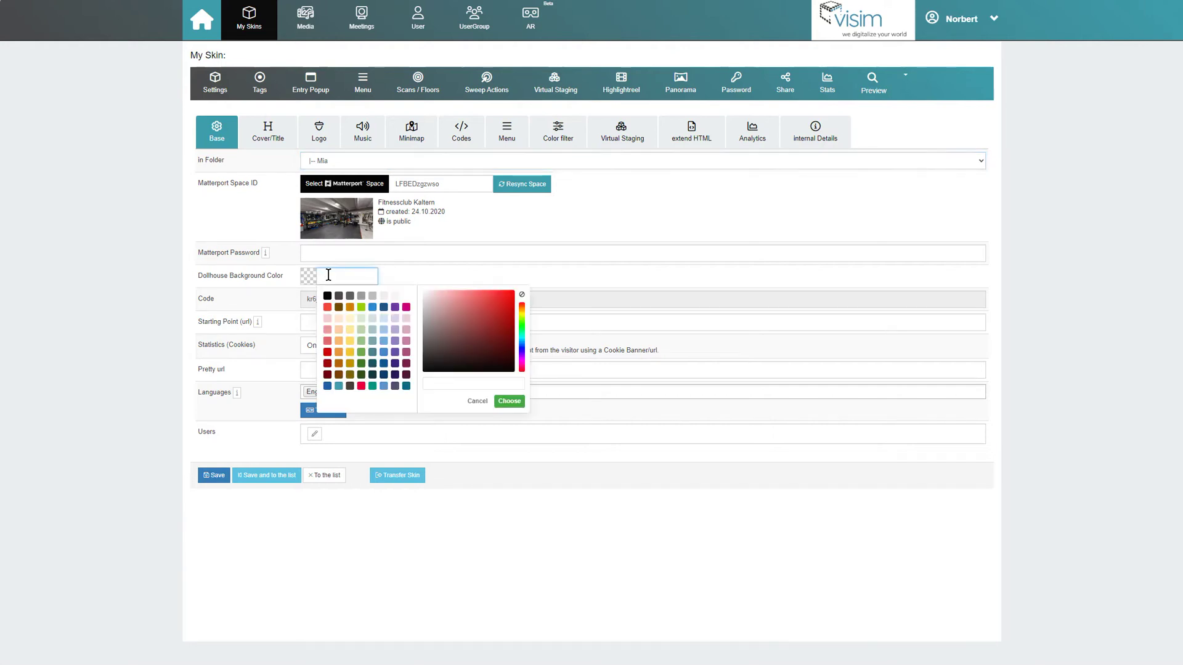
{"action": "left_click", "coordinate": [372, 353]}
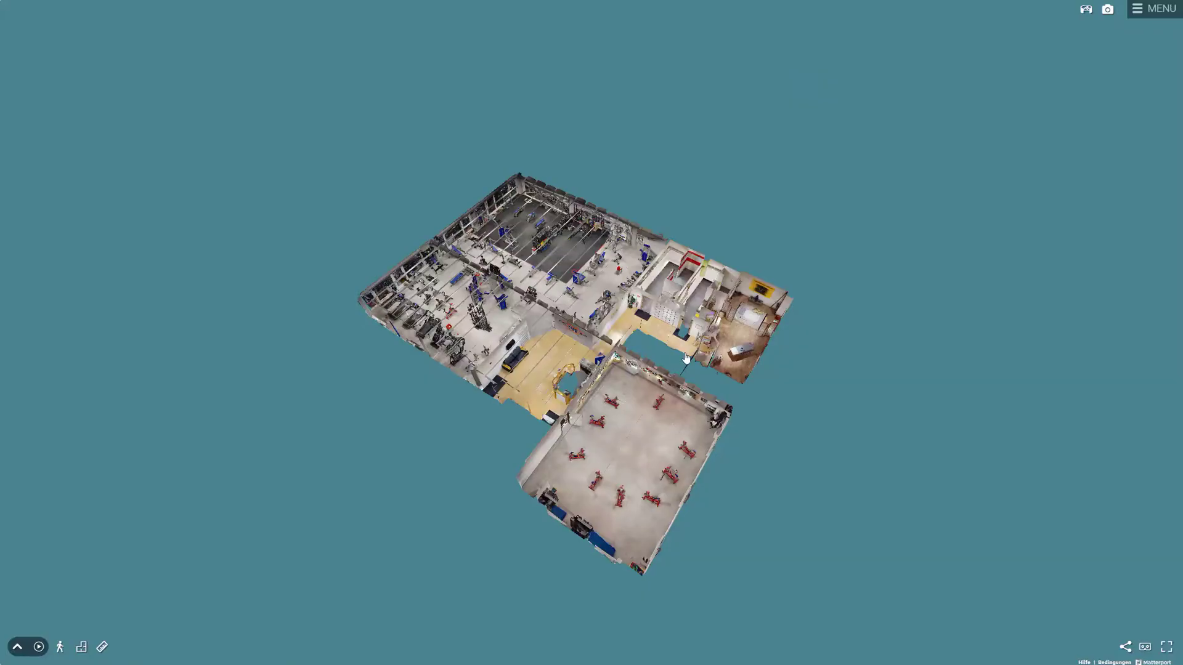
{"action": "left_click_drag", "start_coordinate": [686, 357], "coordinate": [365, 312]}
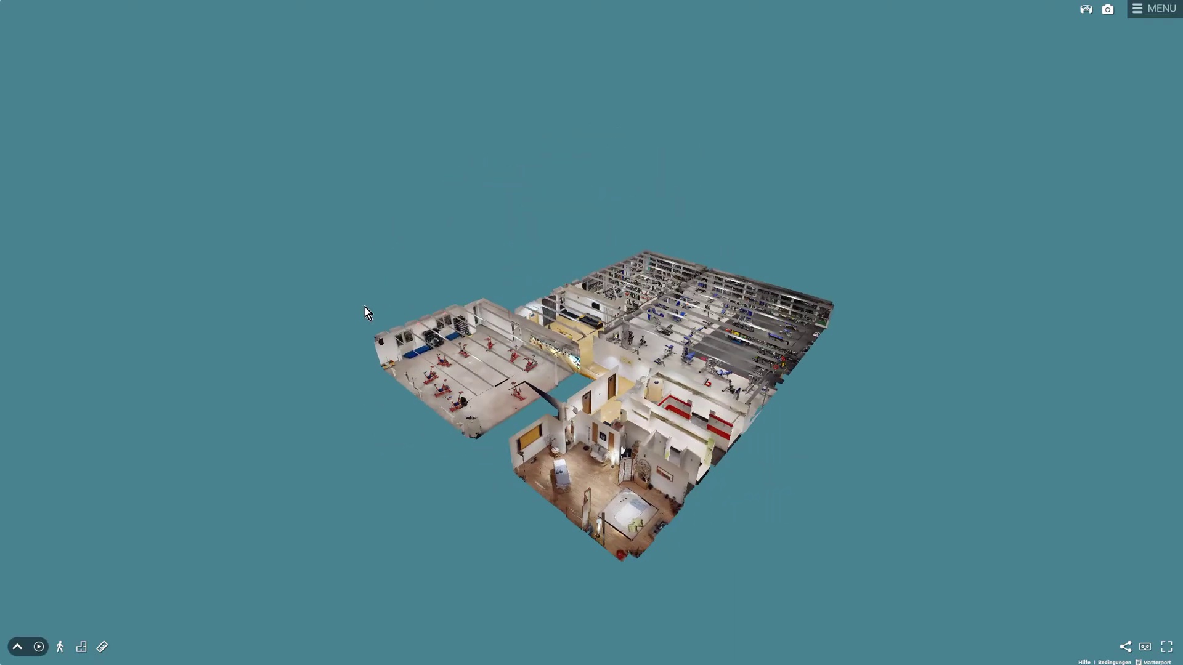
{"action": "scroll", "coordinate": [606, 384], "scroll_direction": "up", "scroll_amount": 3}
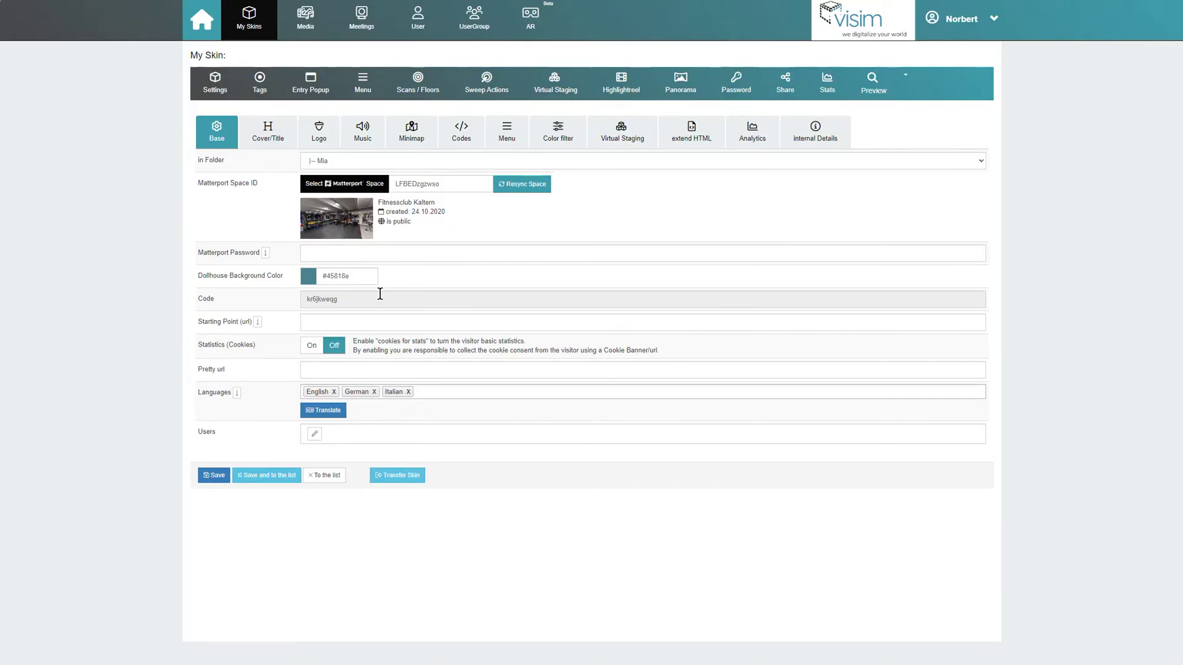
{"action": "left_click", "coordinate": [395, 329]}
{"action": "type", "text": "https://my.visim.eu/tour/kr6jkweqg?play=1&sr=-2.92,.84&ss=28"}
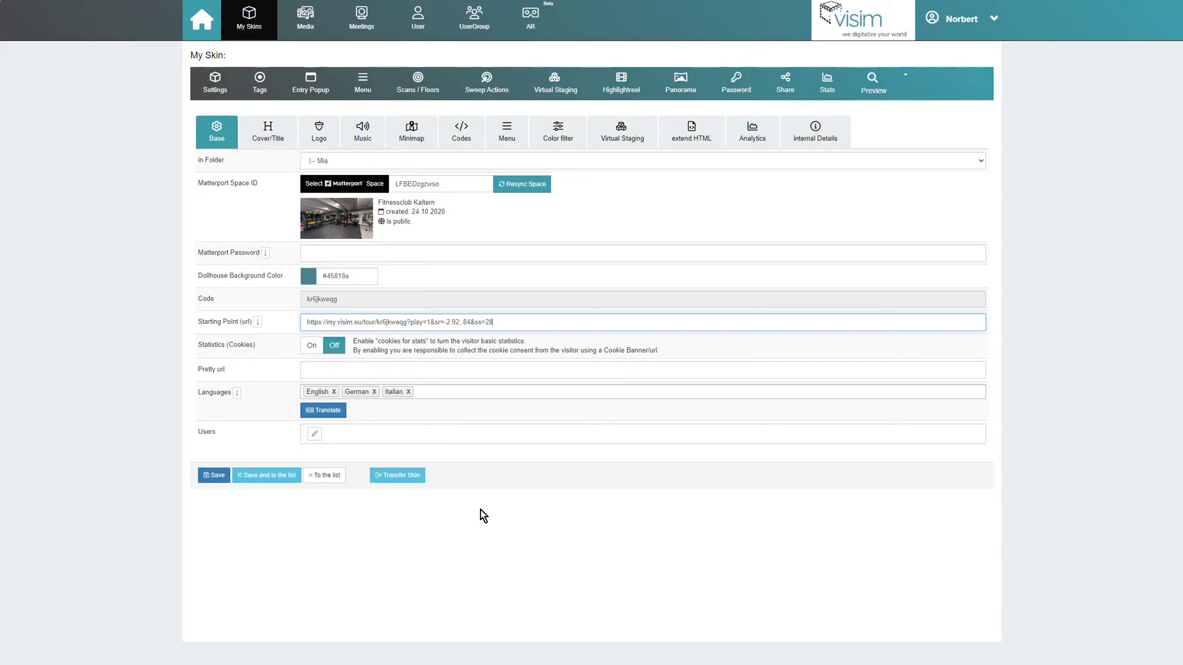
Enable the cookies for visitor statistics and disable them again
{"action": "left_click", "coordinate": [314, 356]}
{"action": "left_click", "coordinate": [311, 370]}
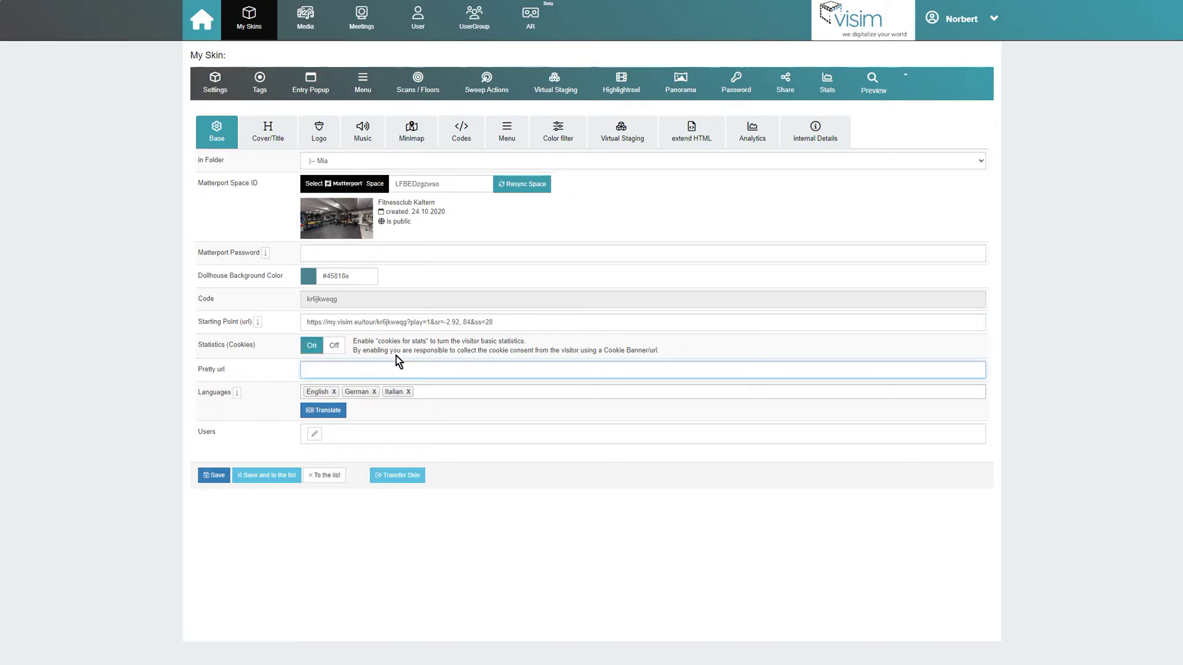
{"action": "left_click", "coordinate": [441, 348]}
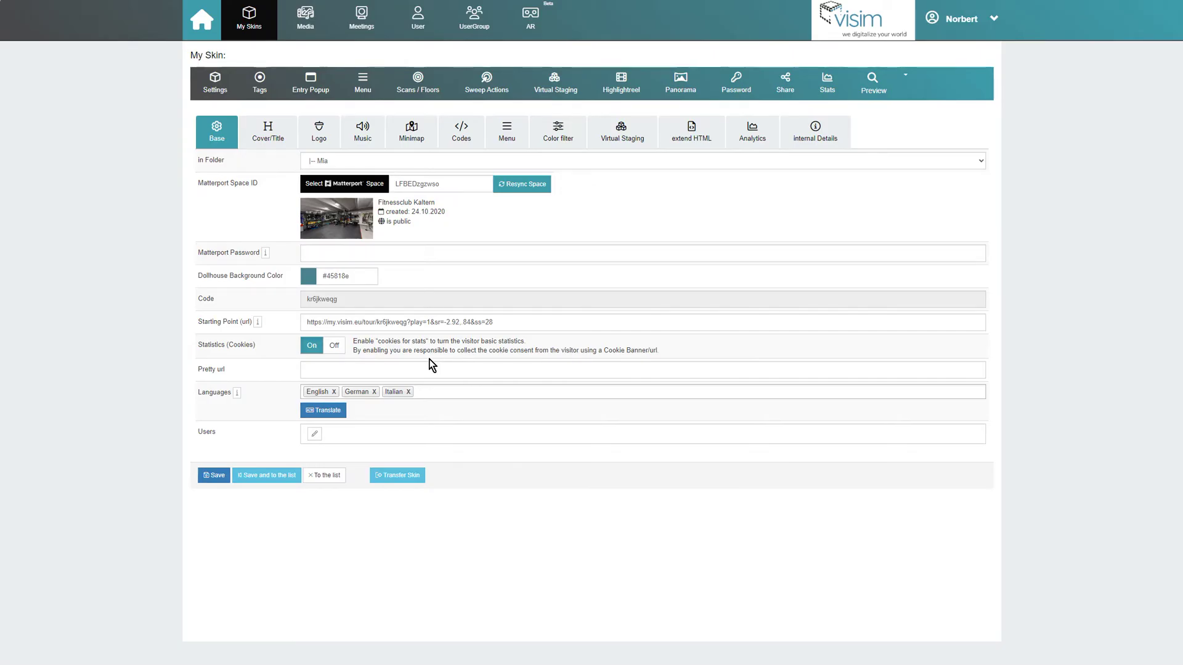
{"action": "left_click", "coordinate": [334, 345]}
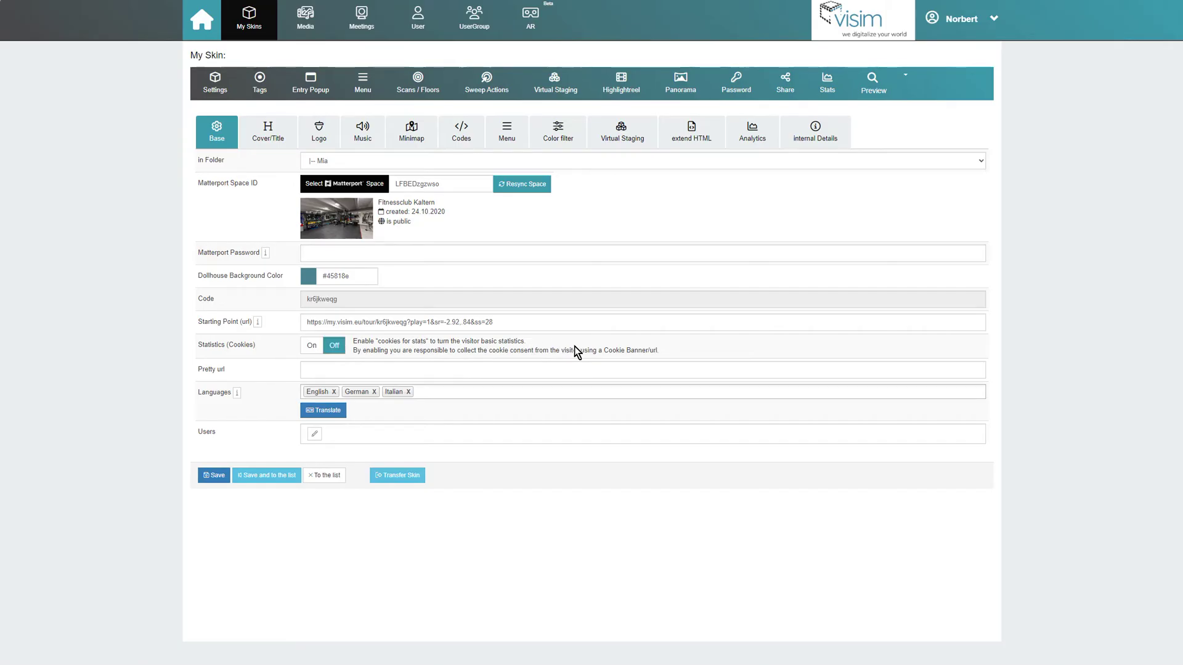
Set the skin's pretty url to fitnessstudio and save the settings
{"action": "left_click", "coordinate": [559, 370]}
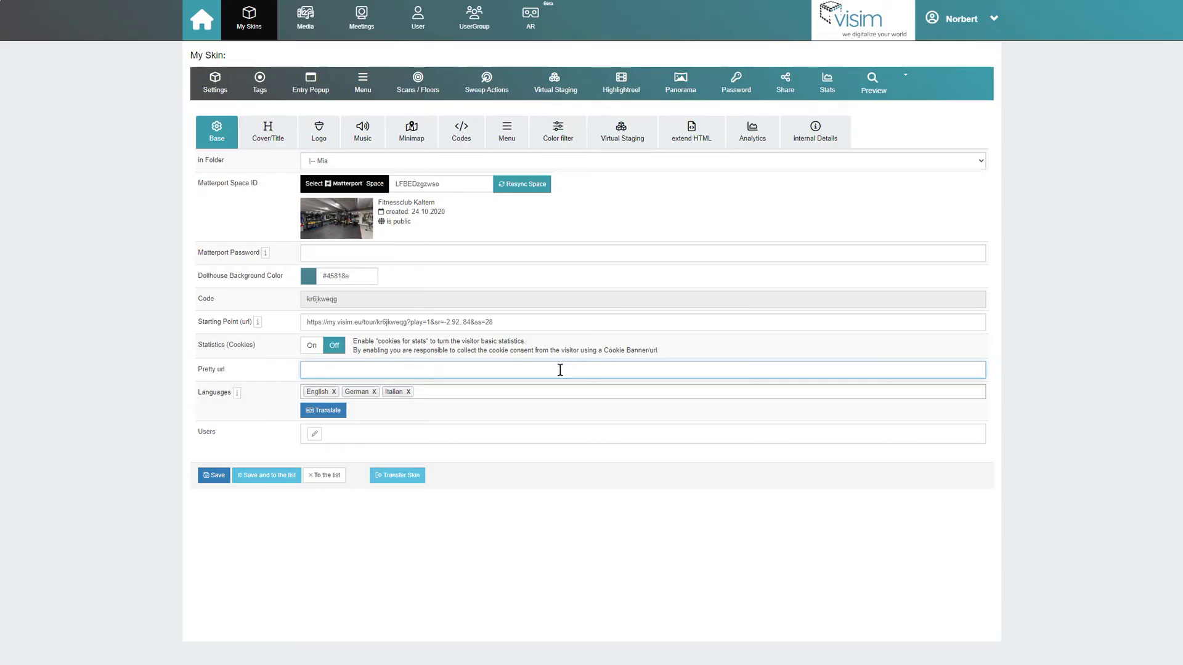
{"action": "type", "text": "fitnessstudio"}
{"action": "left_click", "coordinate": [205, 477]}
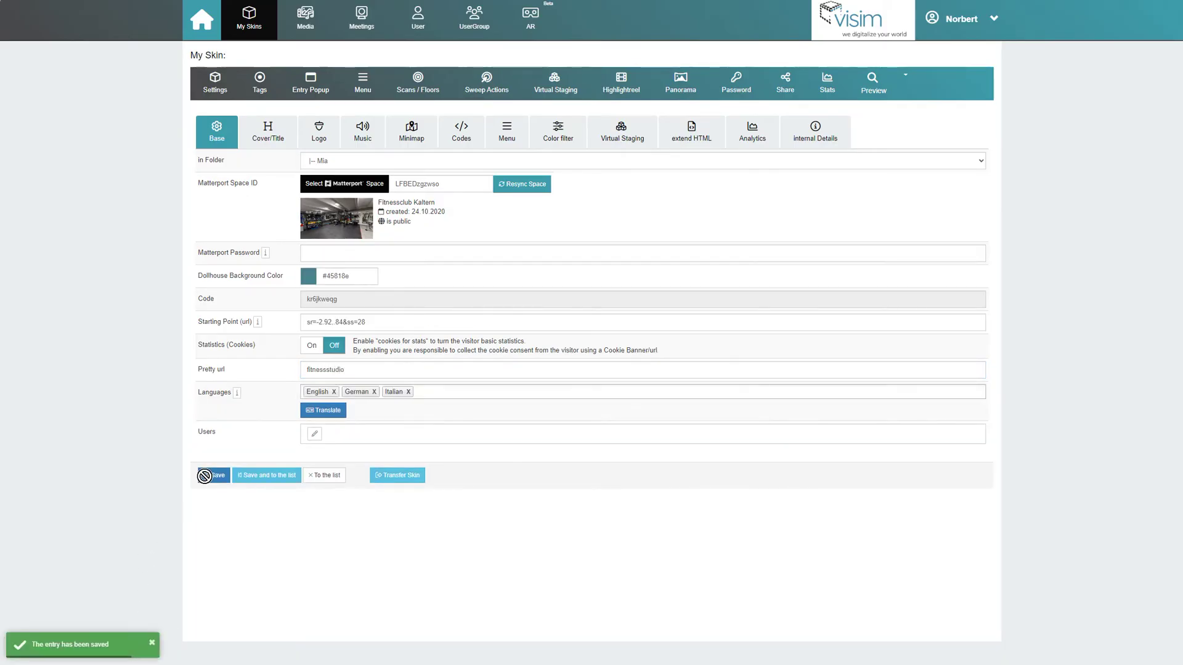
Compare the skin's pretty and permanent share links, including the general link of each type
{"action": "left_click", "coordinate": [780, 90]}
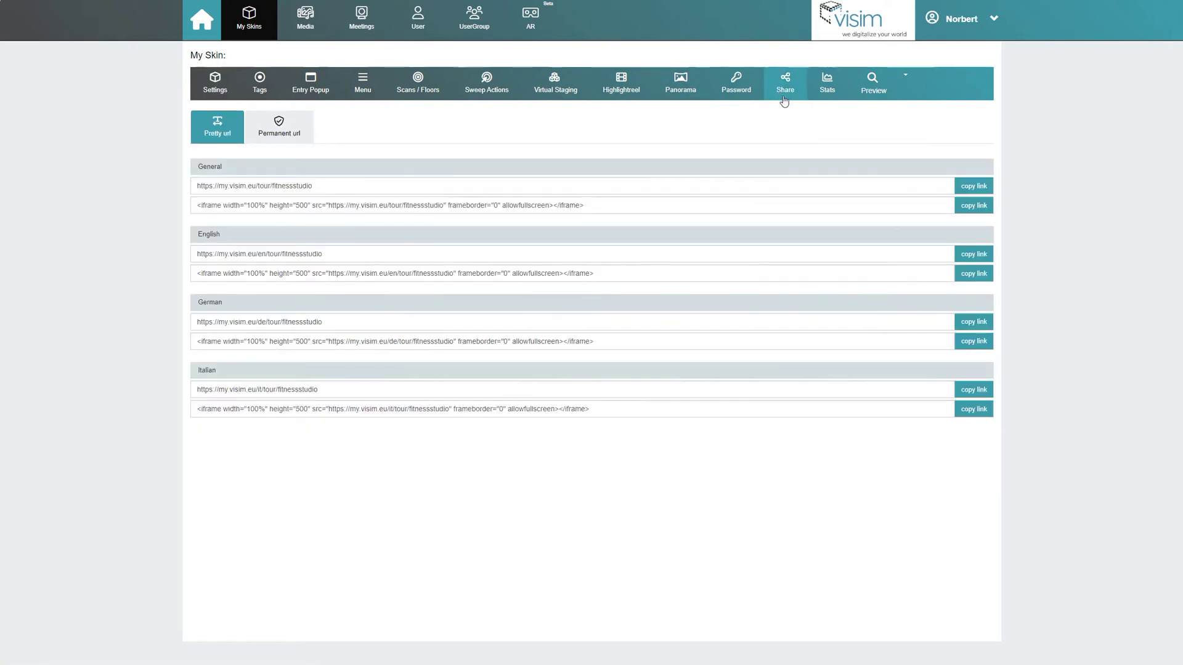
{"action": "left_click_drag", "start_coordinate": [348, 190], "coordinate": [219, 193]}
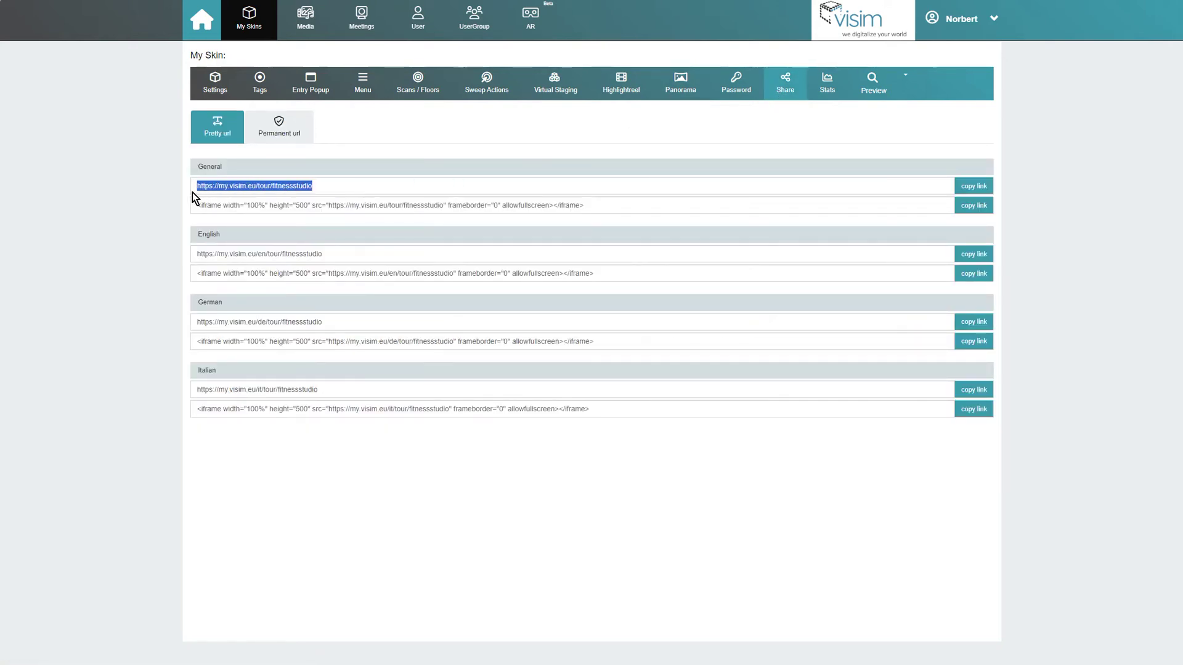
{"action": "left_click", "coordinate": [192, 192]}
{"action": "left_click", "coordinate": [279, 134]}
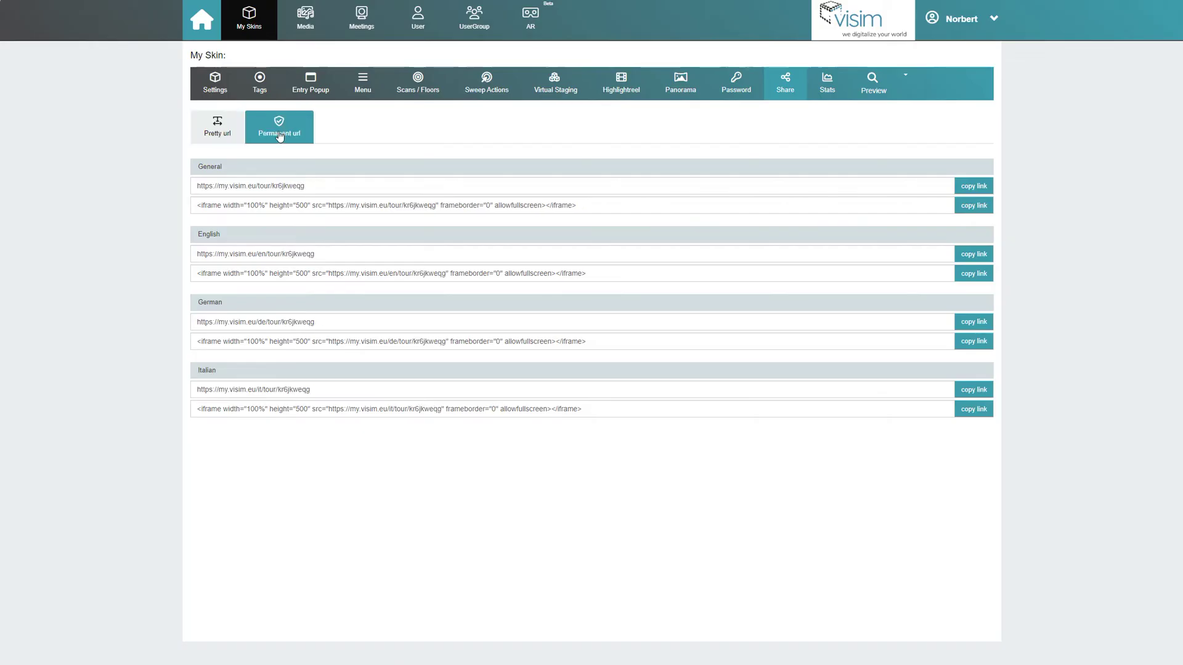
{"action": "left_click_drag", "start_coordinate": [312, 184], "coordinate": [186, 187]}
{"action": "left_click", "coordinate": [186, 187]}
{"action": "left_click", "coordinate": [220, 132]}
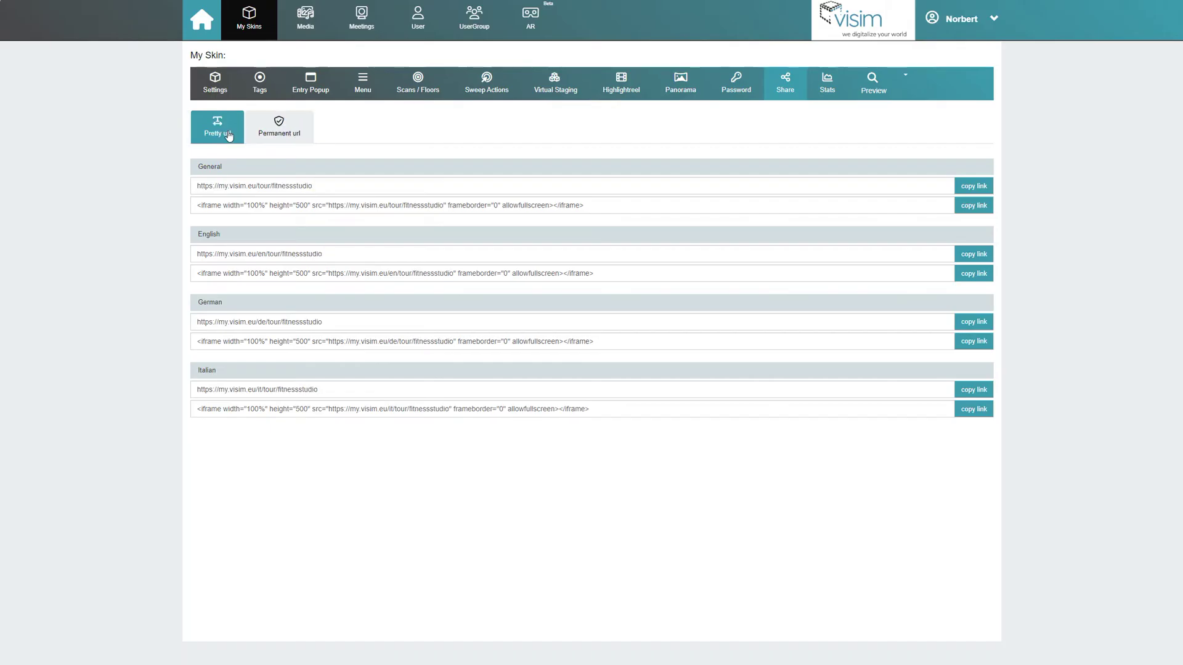
{"action": "left_click", "coordinate": [271, 134]}
Return to the skin's base settings and add French to its languages
{"action": "left_click", "coordinate": [217, 85]}
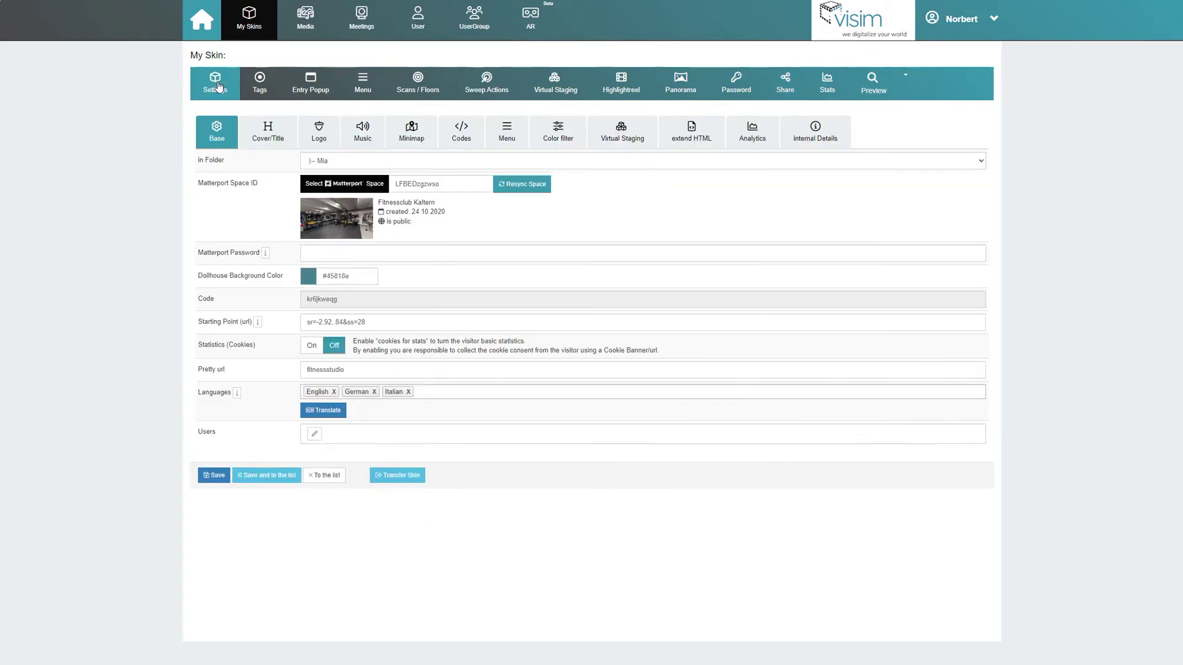
{"action": "left_click", "coordinate": [436, 393]}
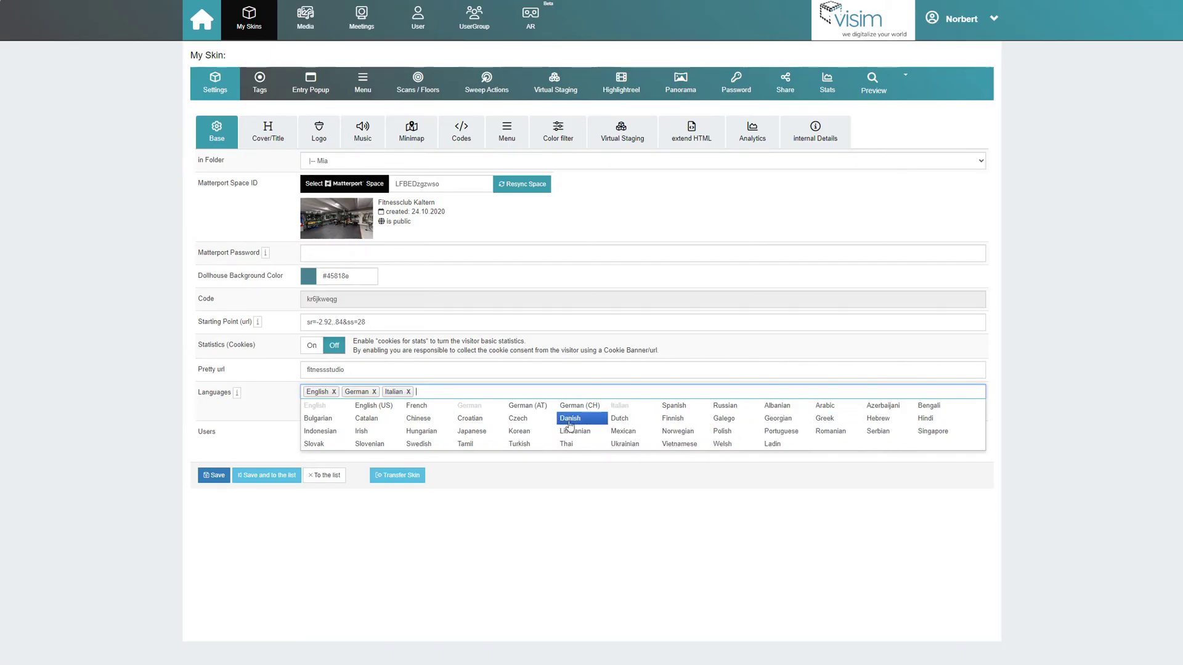
{"action": "left_click", "coordinate": [441, 411]}
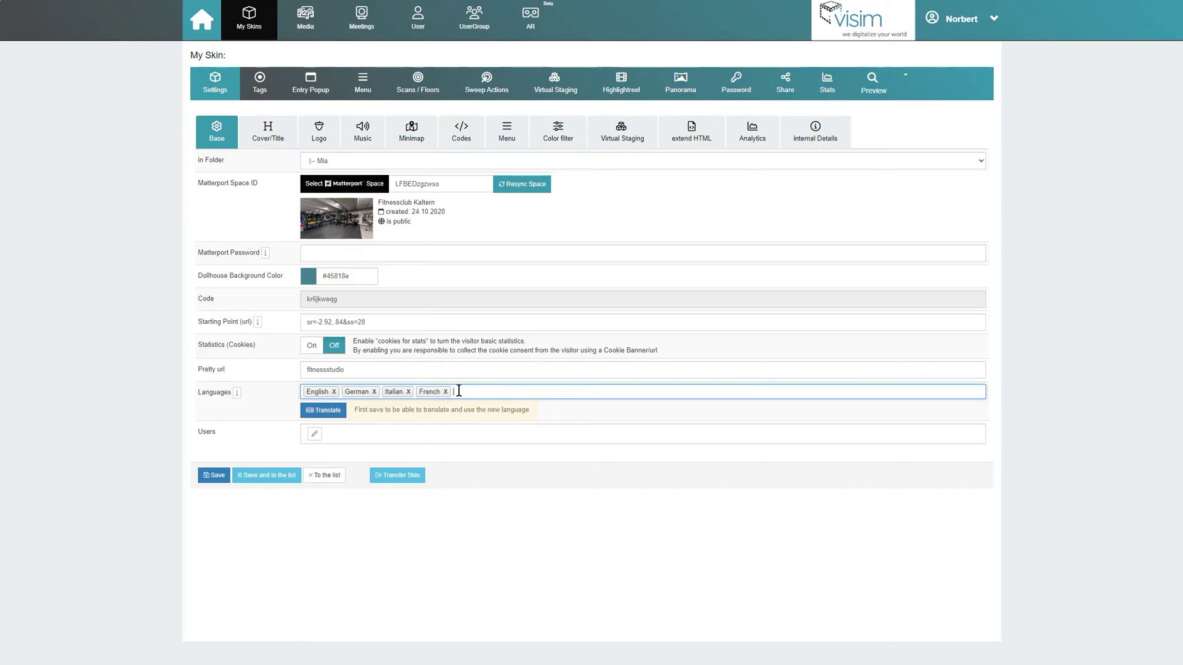
Remove French from the skin's languages, add it again and save the settings
{"action": "left_click", "coordinate": [444, 393]}
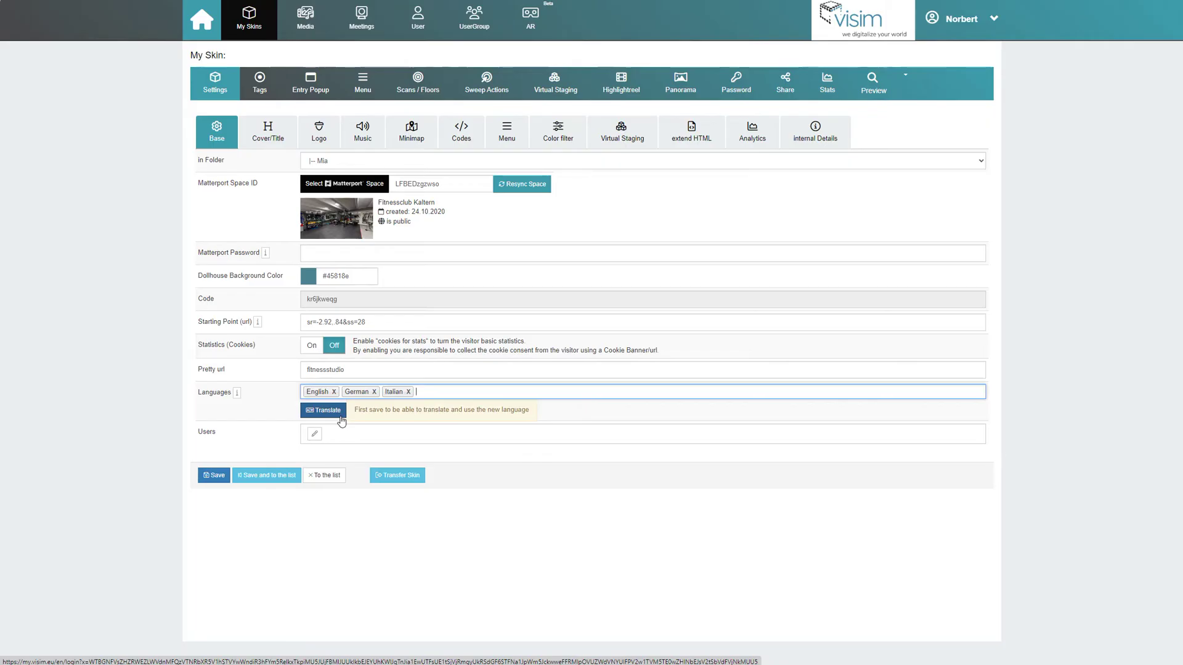
{"action": "left_click", "coordinate": [505, 394]}
{"action": "left_click", "coordinate": [417, 406]}
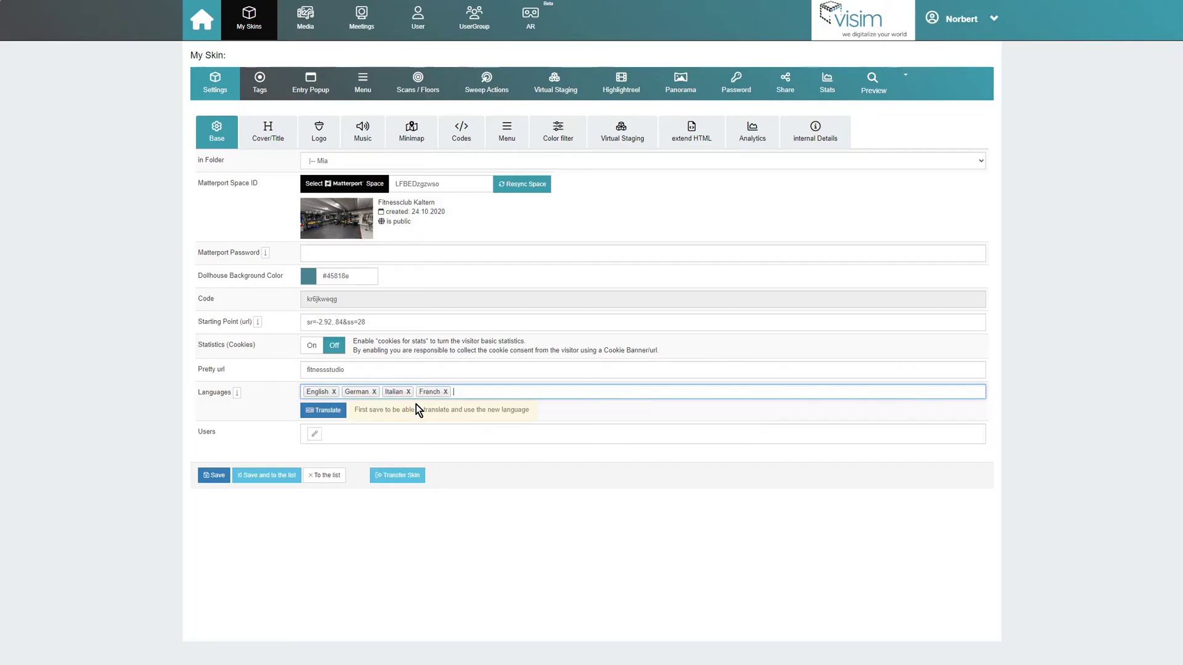
{"action": "left_click", "coordinate": [222, 480]}
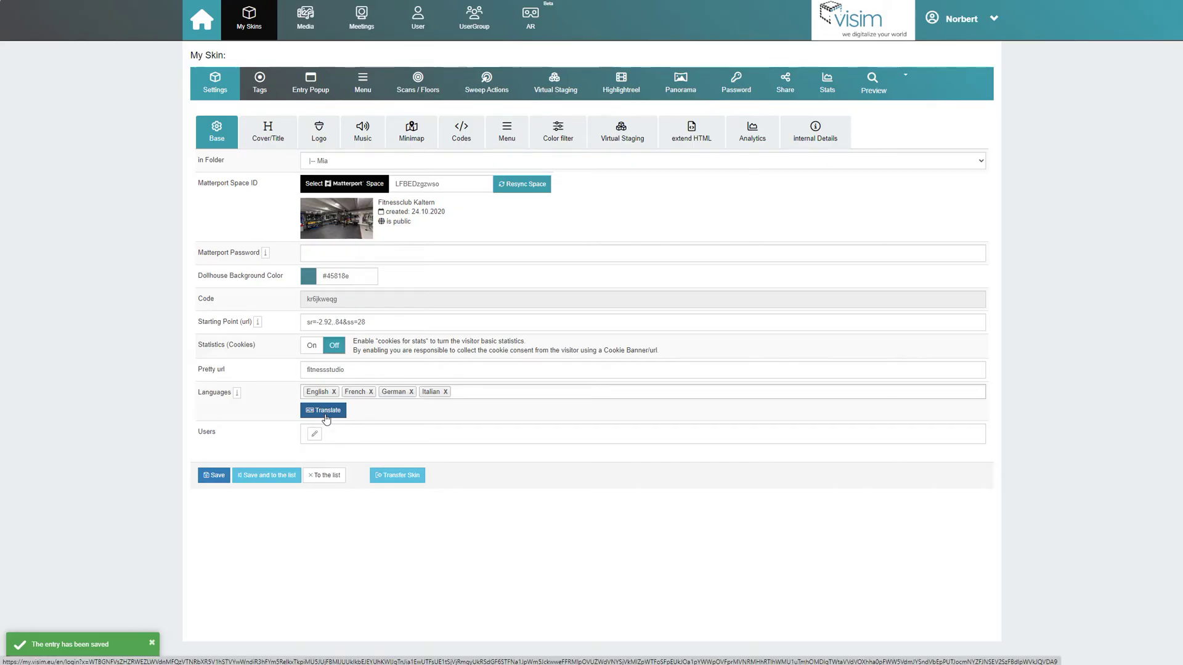
Choose English to French as the pair for automatic translation, keeping all content types included, and close the dialog without translating
{"action": "left_click", "coordinate": [326, 414]}
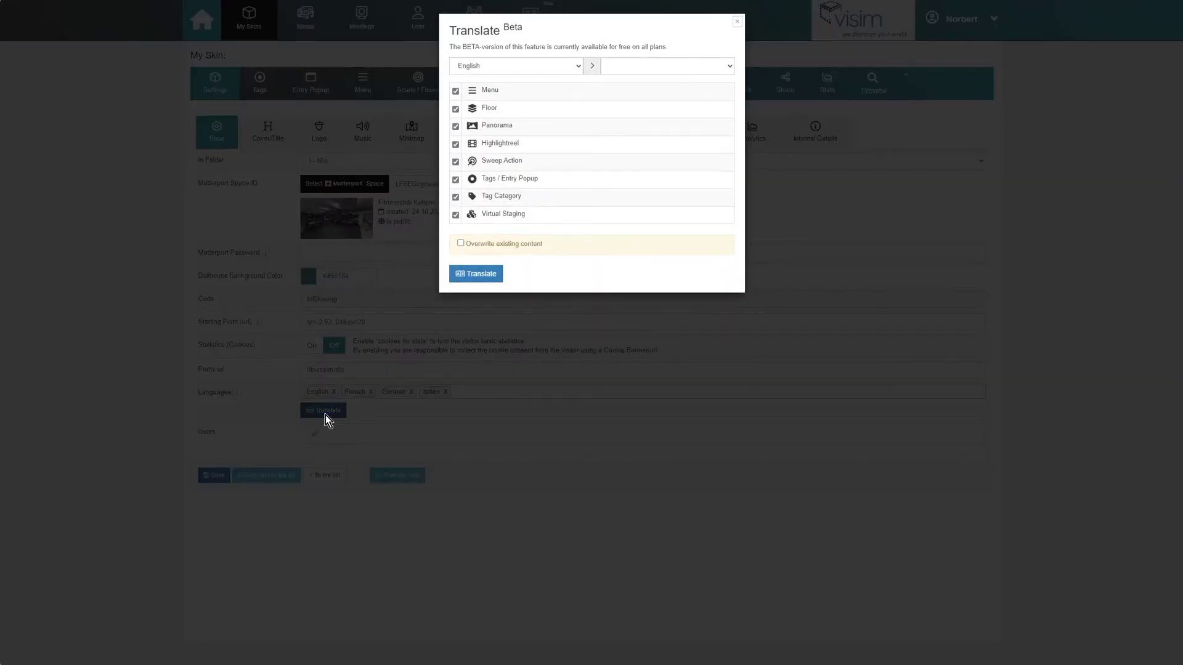
{"action": "left_click", "coordinate": [627, 70]}
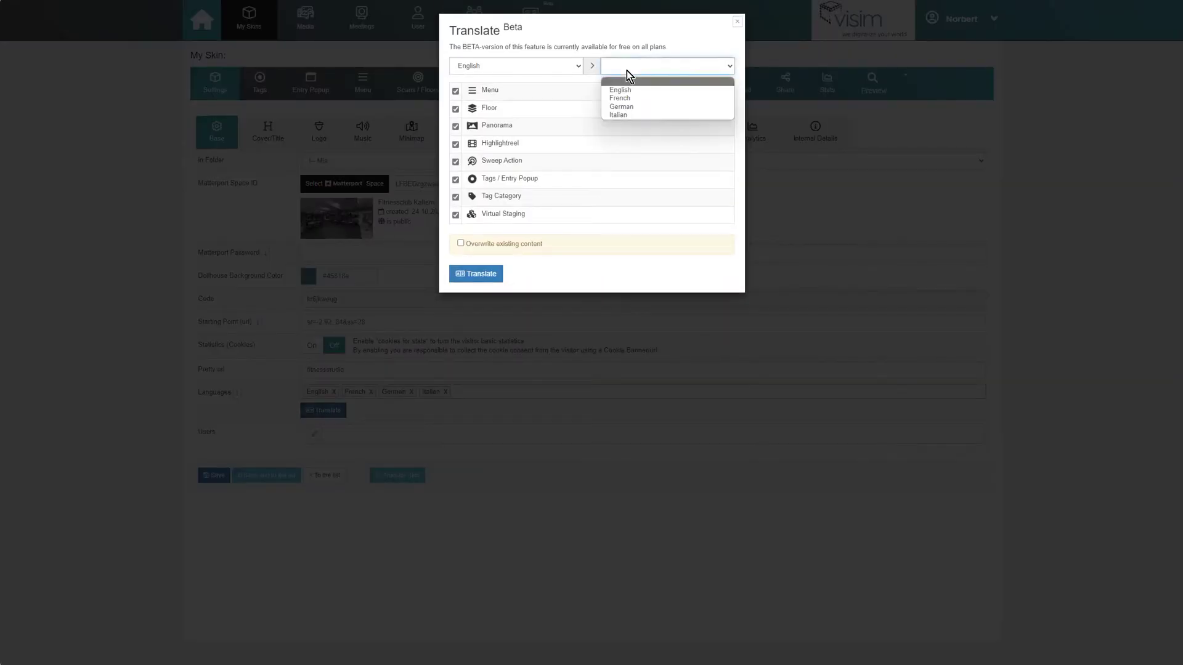
{"action": "left_click", "coordinate": [638, 102]}
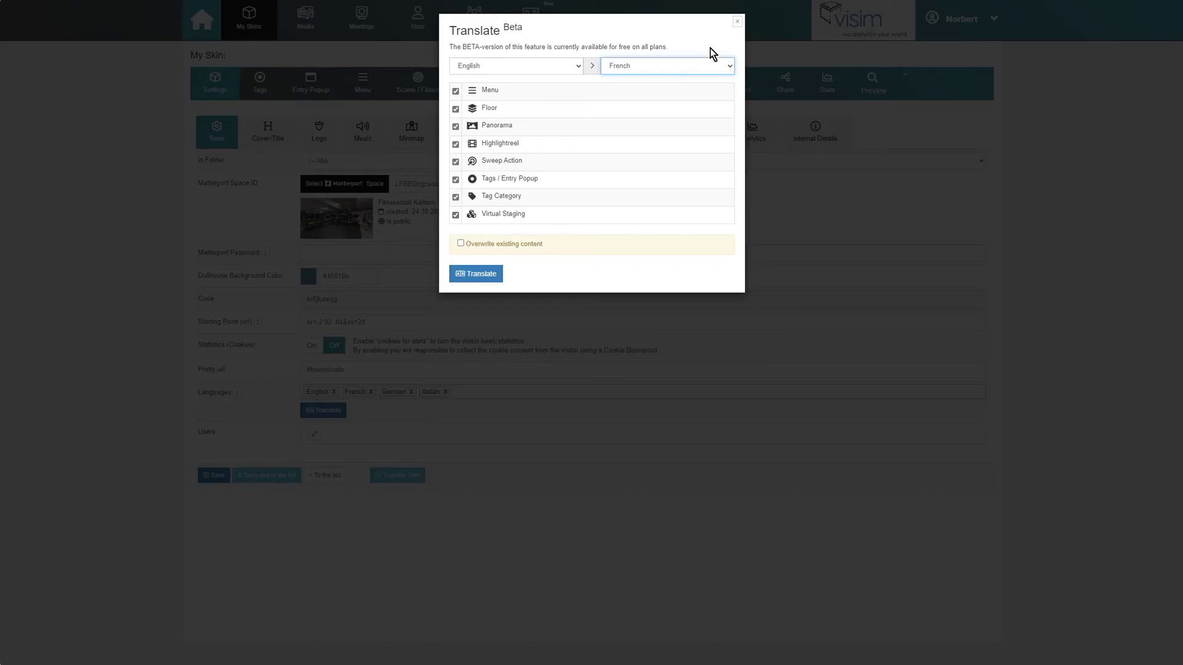
{"action": "left_click", "coordinate": [737, 22]}
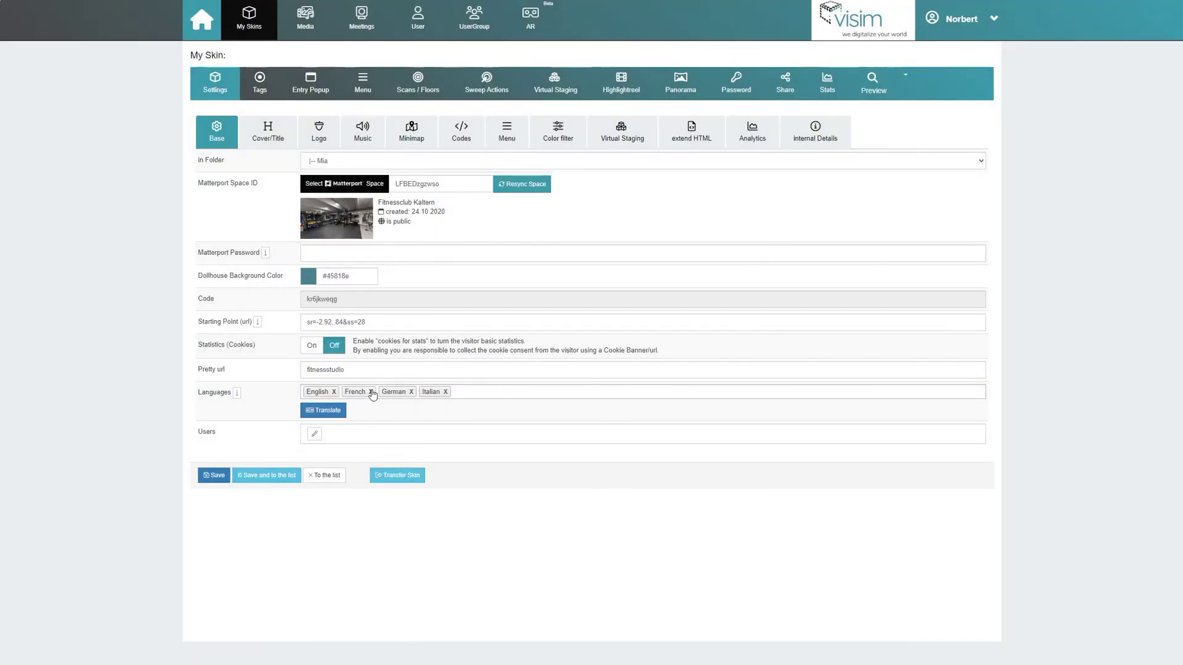
Remove French from the skin's languages, take a look at the skin transfer dialog and save the settings
{"action": "left_click", "coordinate": [370, 392]}
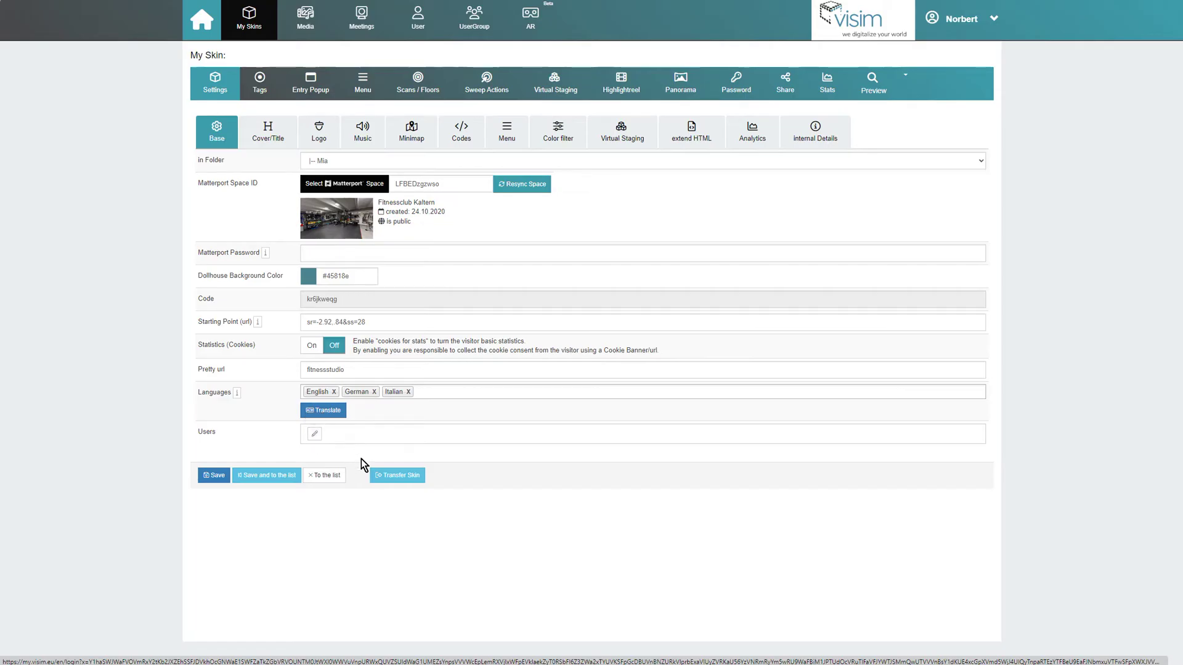
{"action": "left_click", "coordinate": [381, 484]}
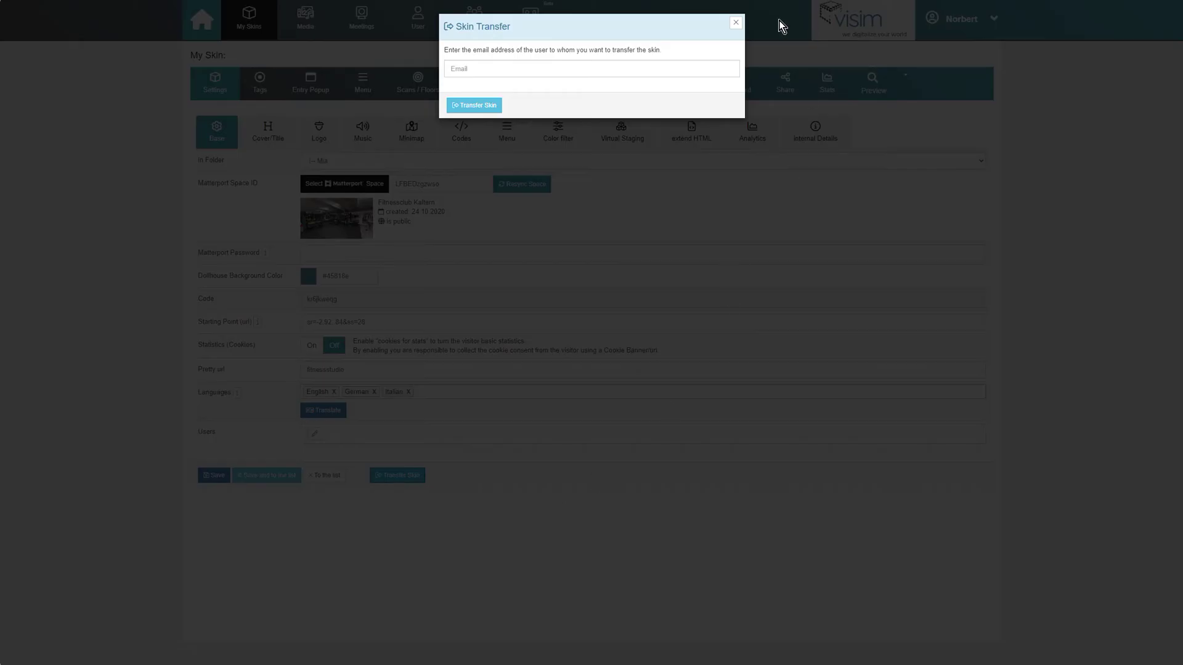
{"action": "left_click", "coordinate": [735, 27]}
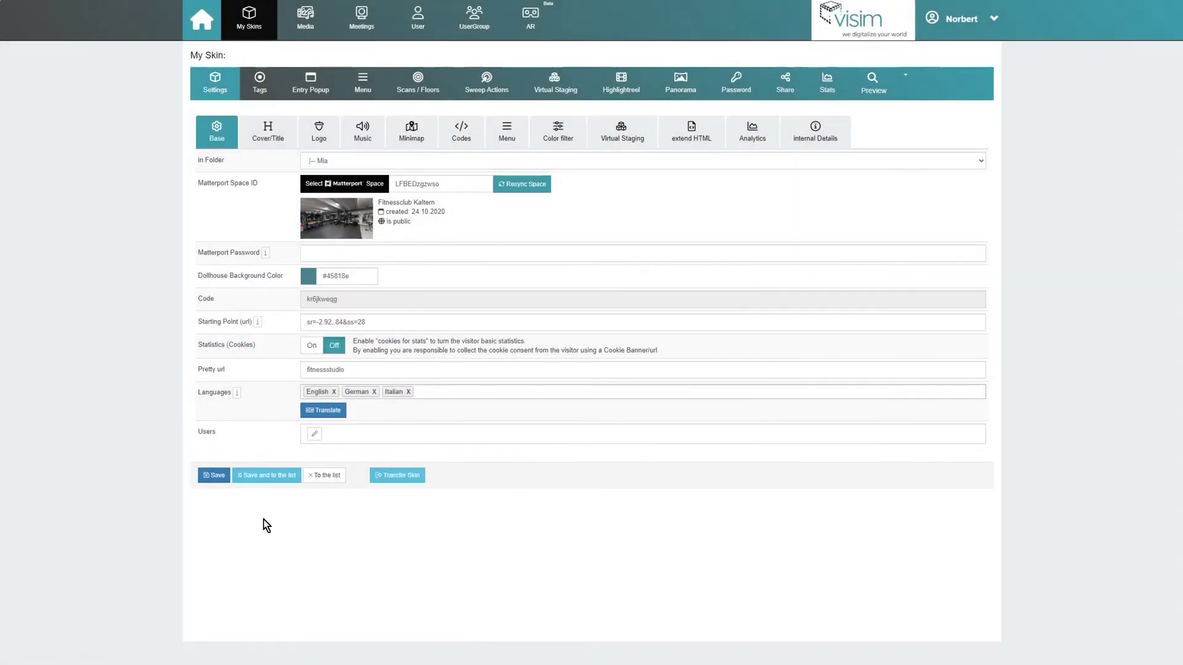
{"action": "left_click", "coordinate": [220, 487]}
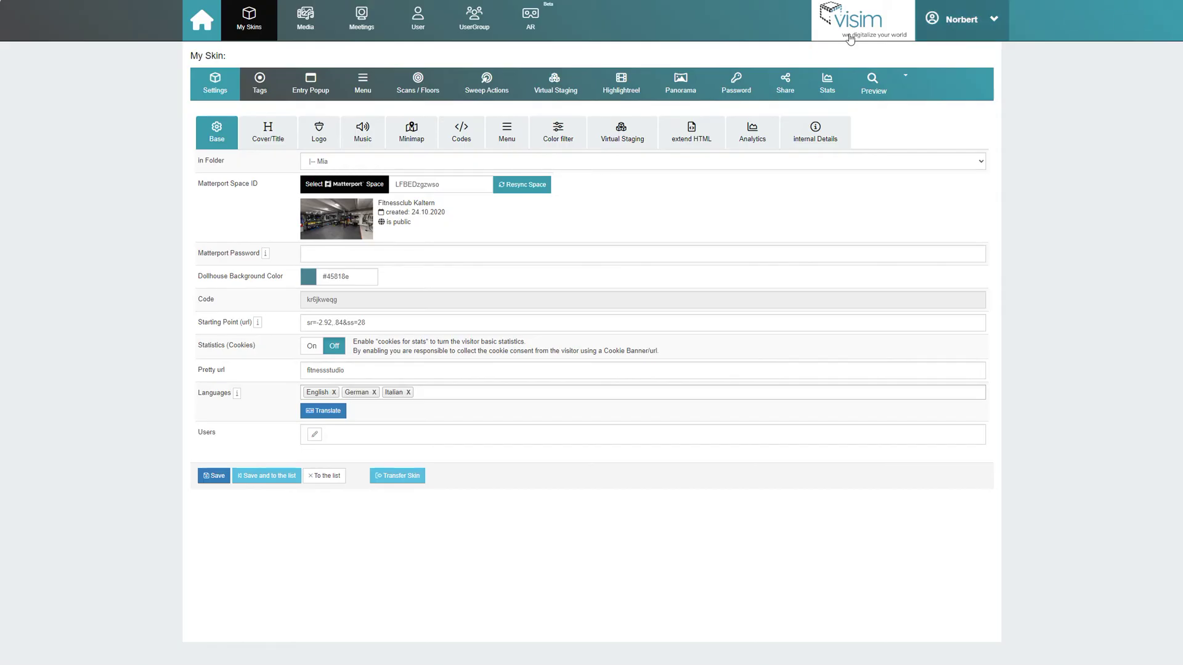
Delete the regular landscape cover image in the cover and title settings and save the skin
{"action": "left_click", "coordinate": [288, 143]}
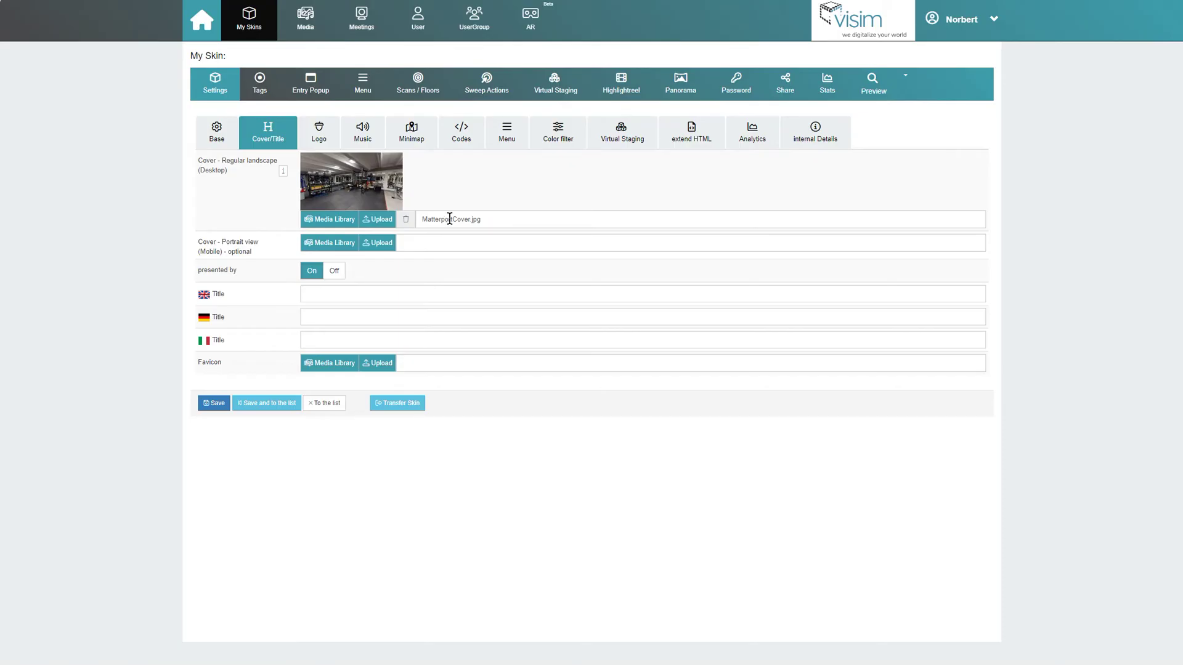
{"action": "left_click", "coordinate": [406, 221]}
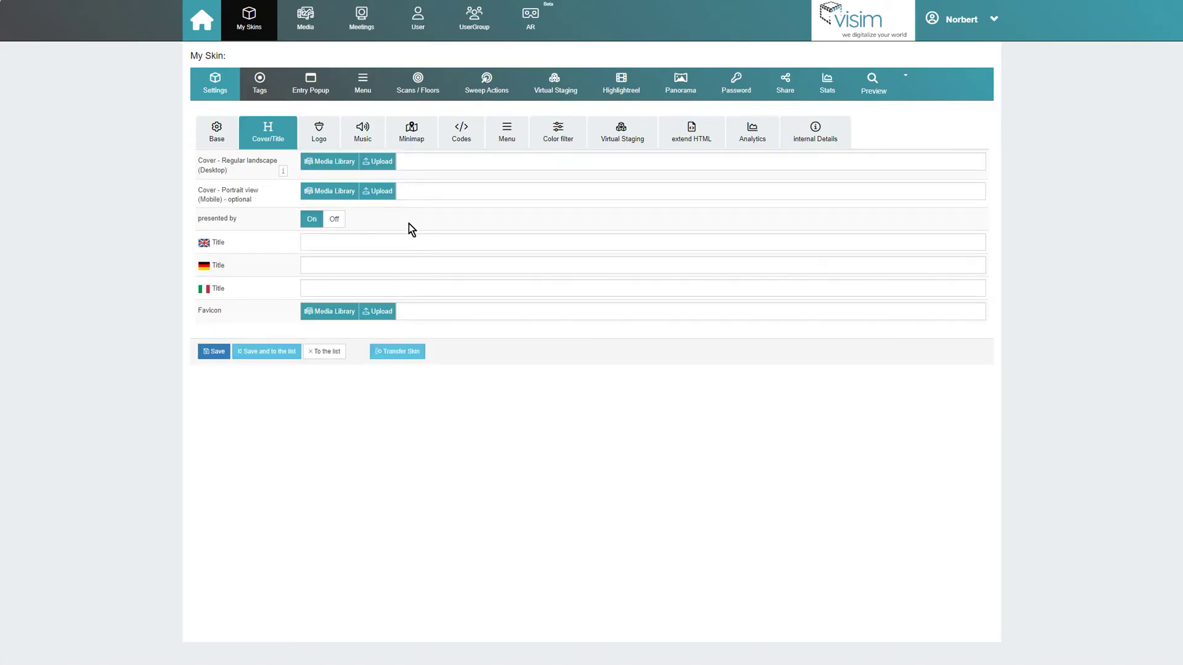
{"action": "left_click", "coordinate": [226, 351]}
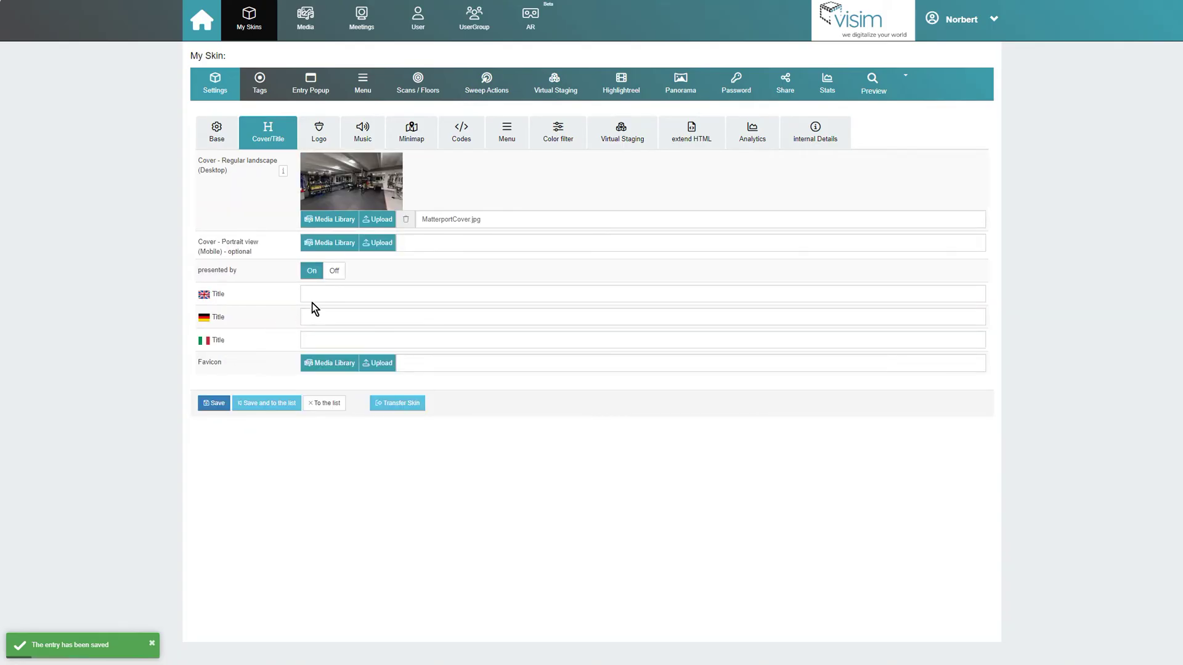
Keep "presented by" on and set the titles to Gym in English, Fitnessstudio in German and Sala Fitness in Italian
{"action": "left_click", "coordinate": [312, 273]}
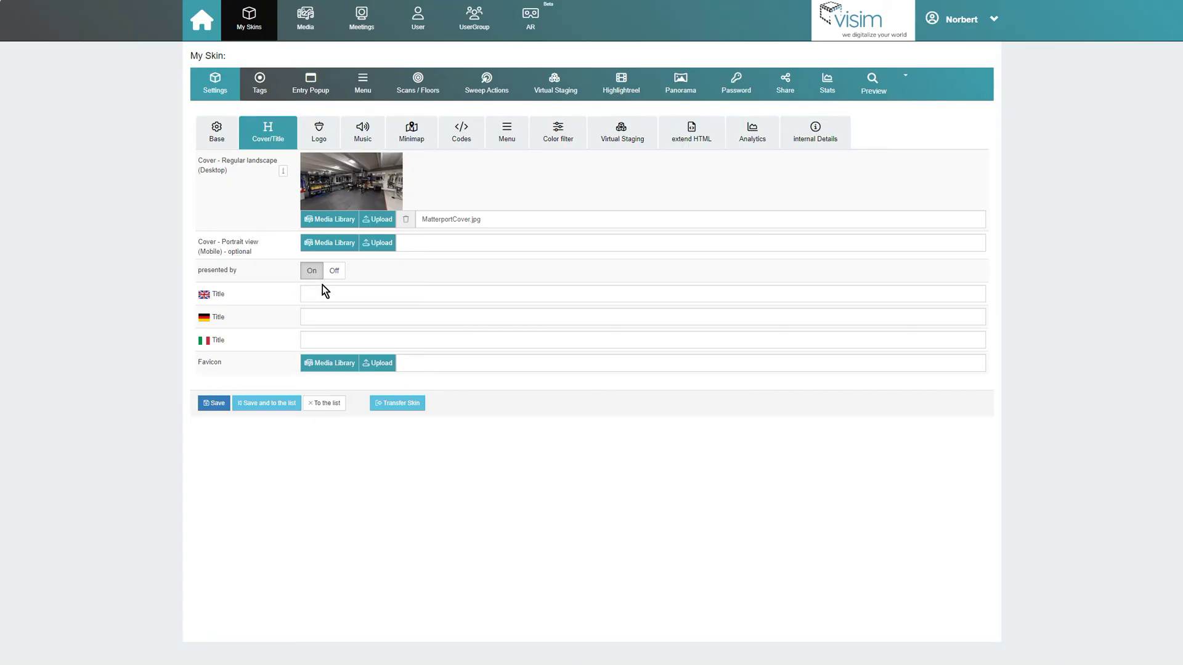
{"action": "left_click", "coordinate": [328, 292]}
{"action": "type", "text": "Gym"}
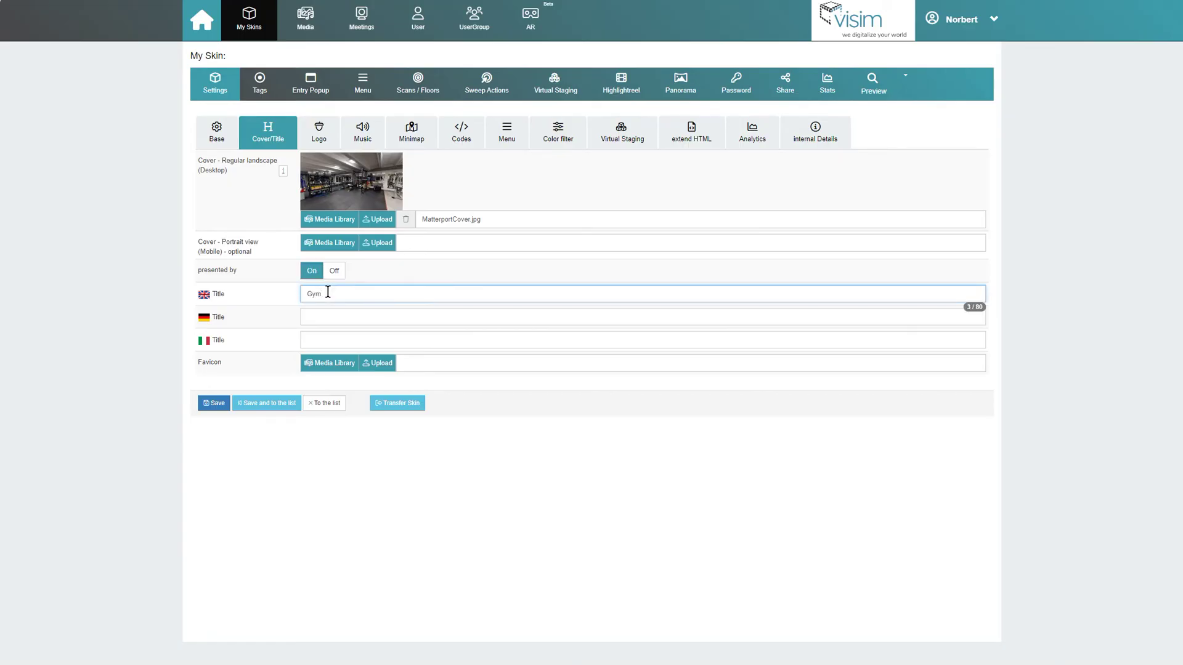
{"action": "left_click", "coordinate": [327, 314]}
{"action": "type", "text": "Fitnesss"}
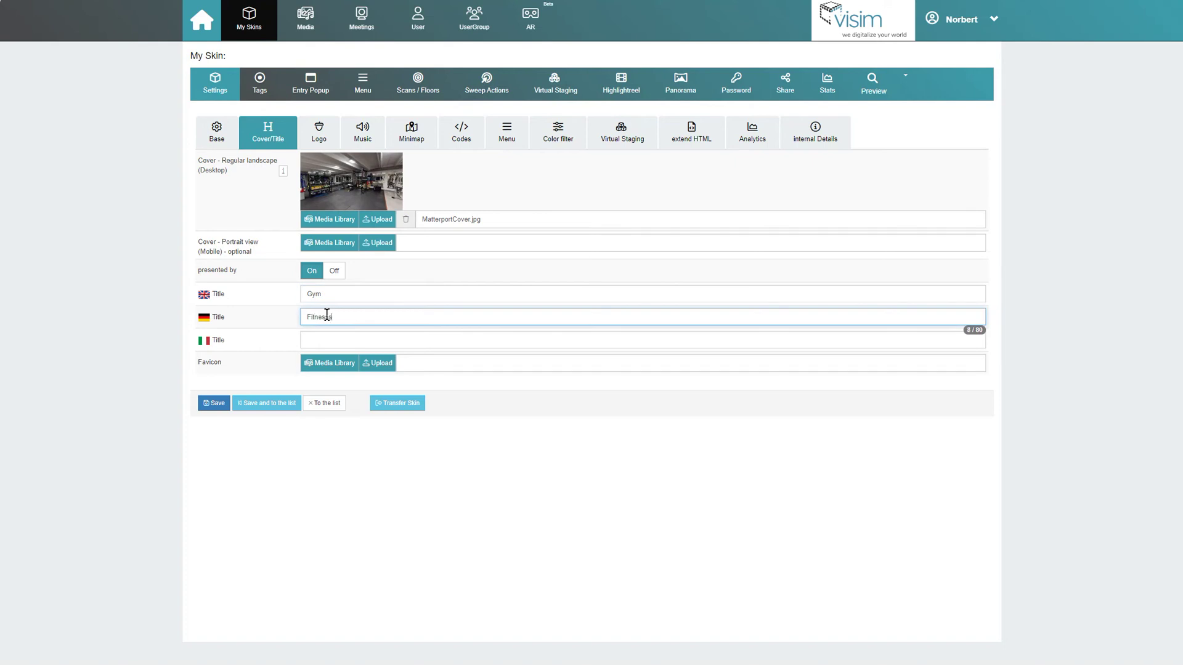
{"action": "type", "text": "tudio"}
{"action": "left_click", "coordinate": [324, 340]}
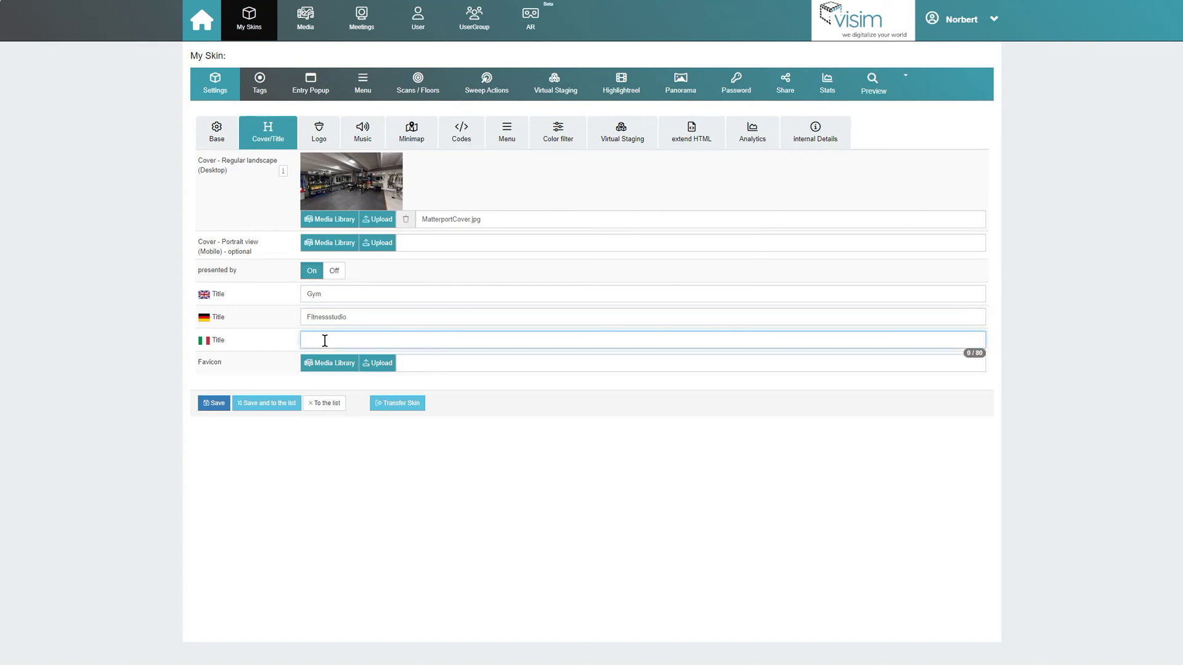
{"action": "type", "text": "Sala Fitness"}
{"action": "left_click", "coordinate": [472, 367]}
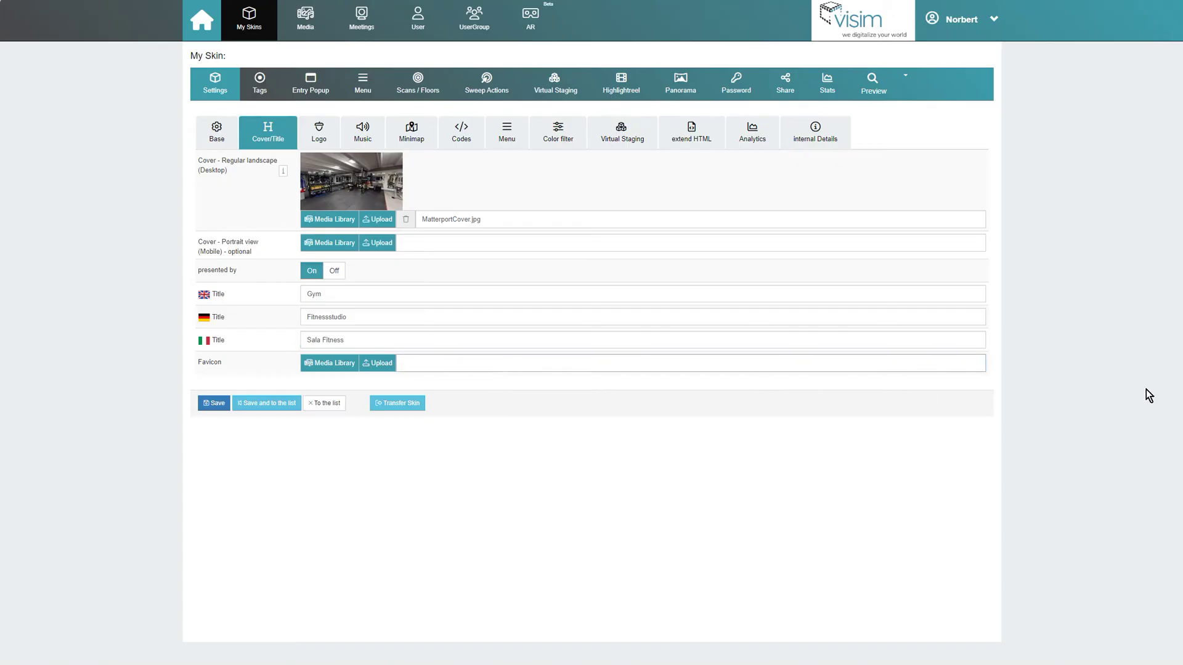
{"action": "left_click", "coordinate": [389, 364]}
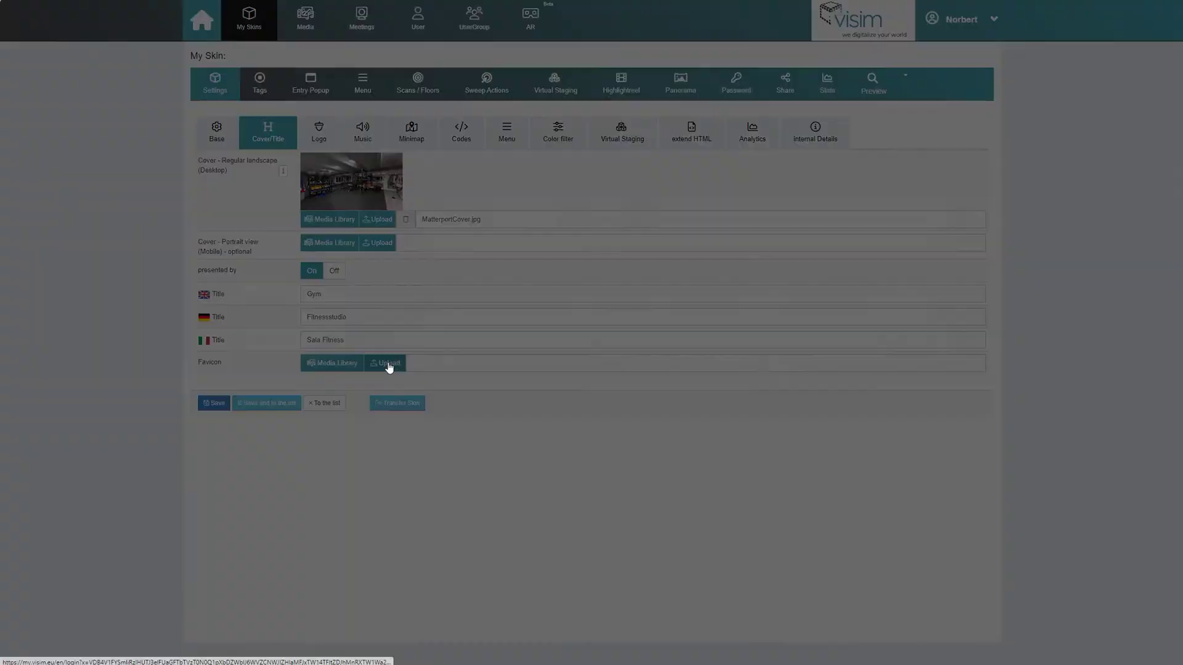
{"action": "left_click", "coordinate": [135, 52]}
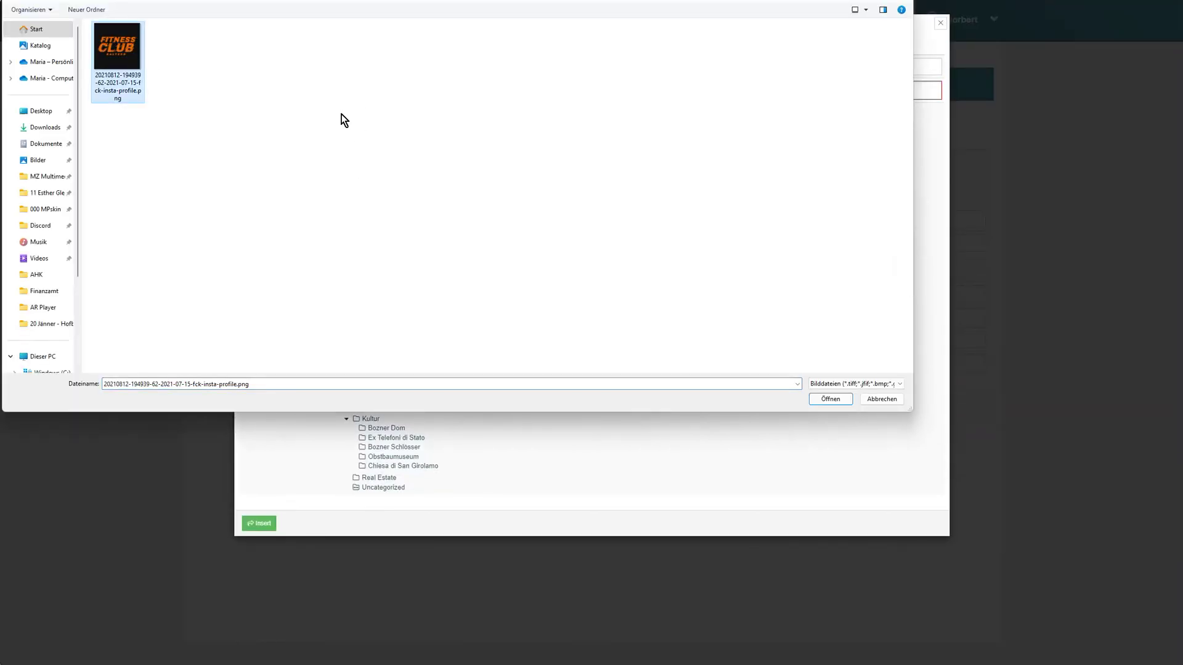
{"action": "left_click", "coordinate": [849, 399]}
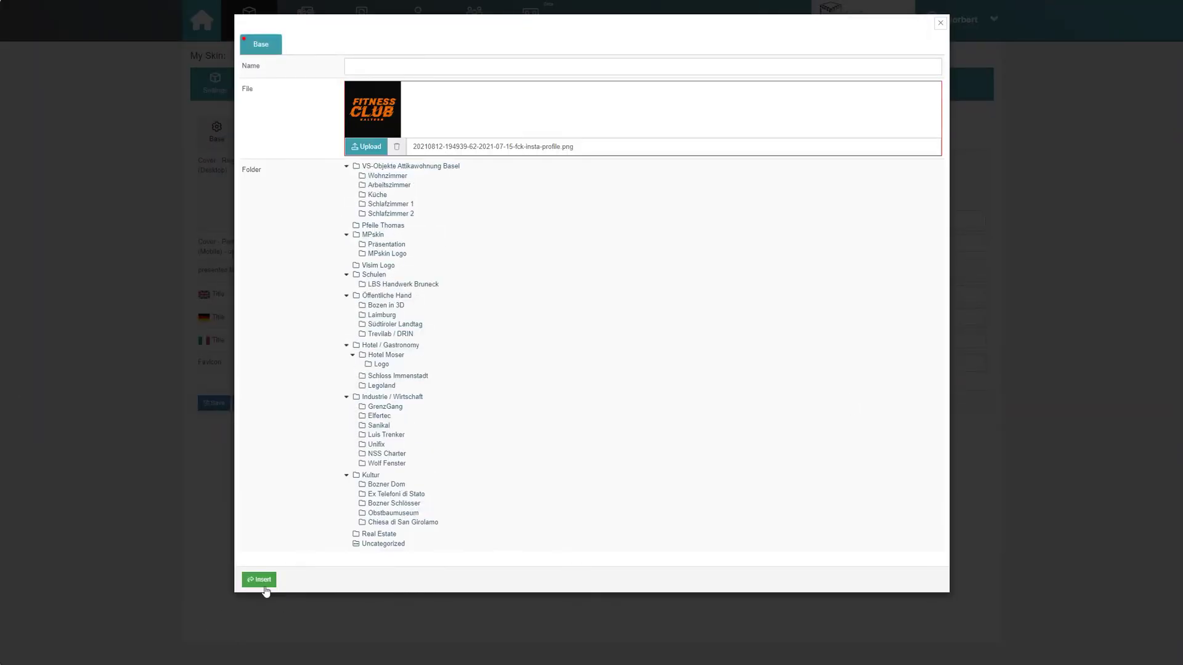
{"action": "left_click", "coordinate": [259, 579]}
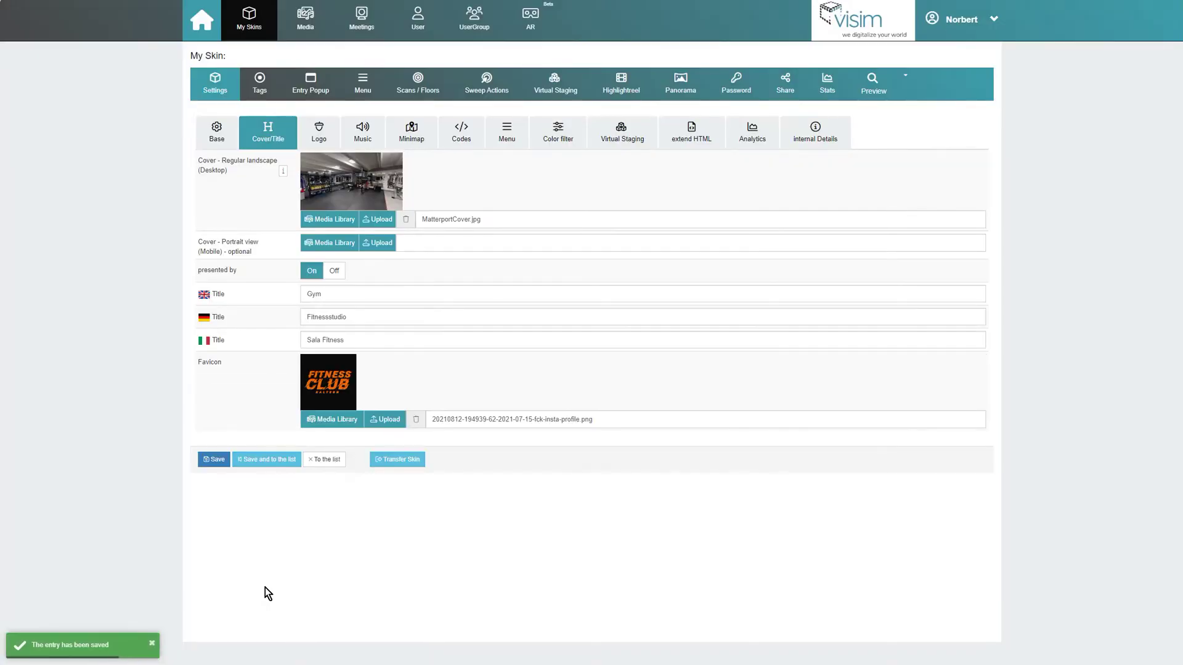
{"action": "left_click", "coordinate": [217, 462]}
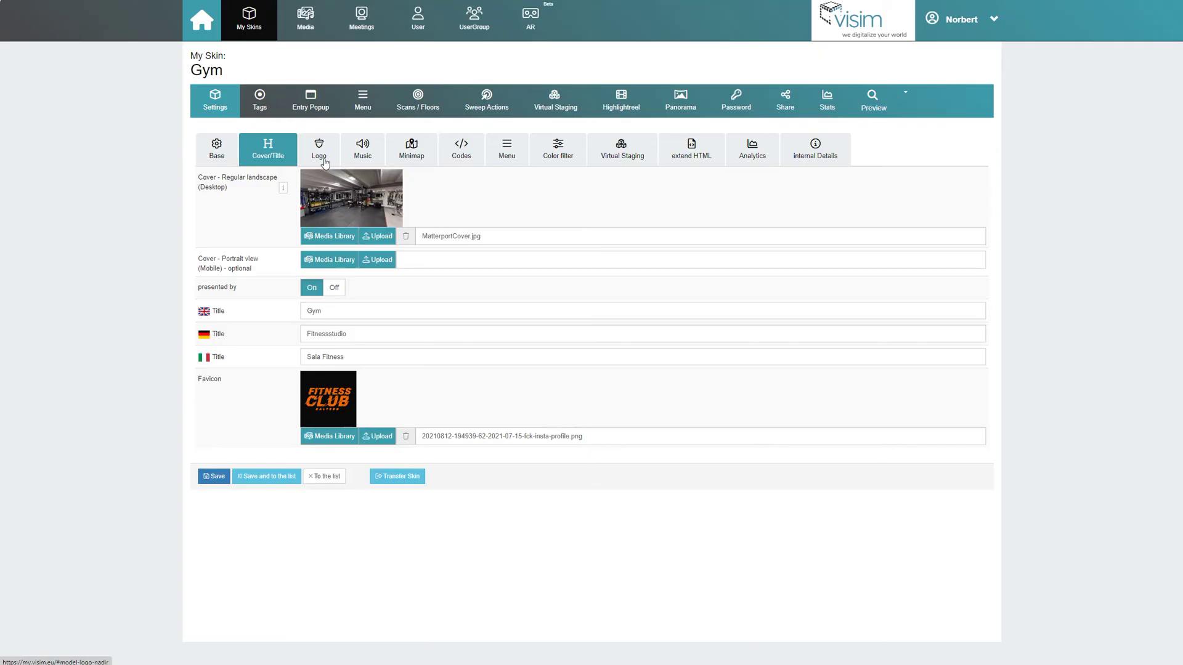
{"action": "left_click", "coordinate": [325, 162]}
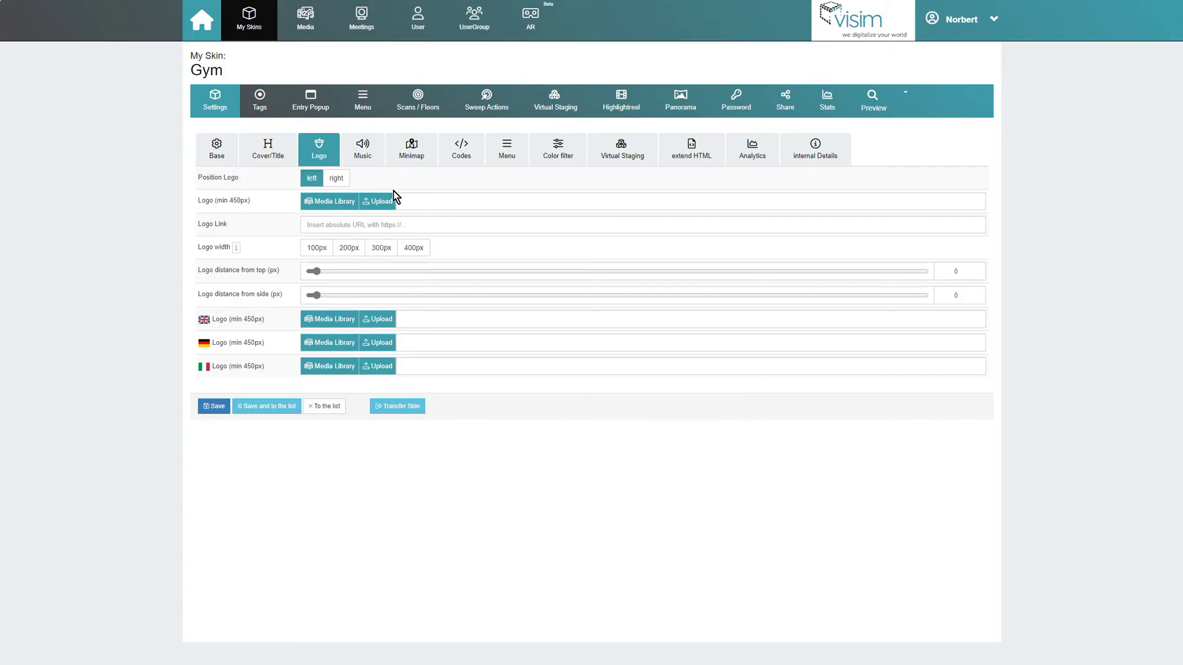
{"action": "left_click", "coordinate": [342, 202]}
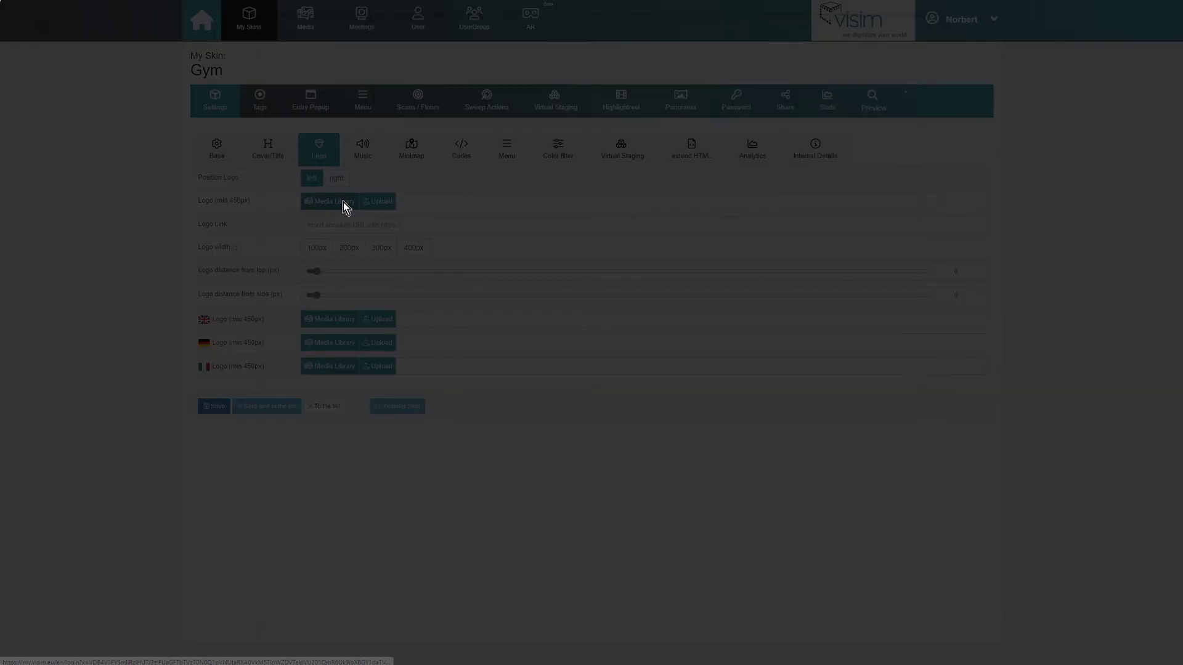
{"action": "left_click", "coordinate": [368, 133]}
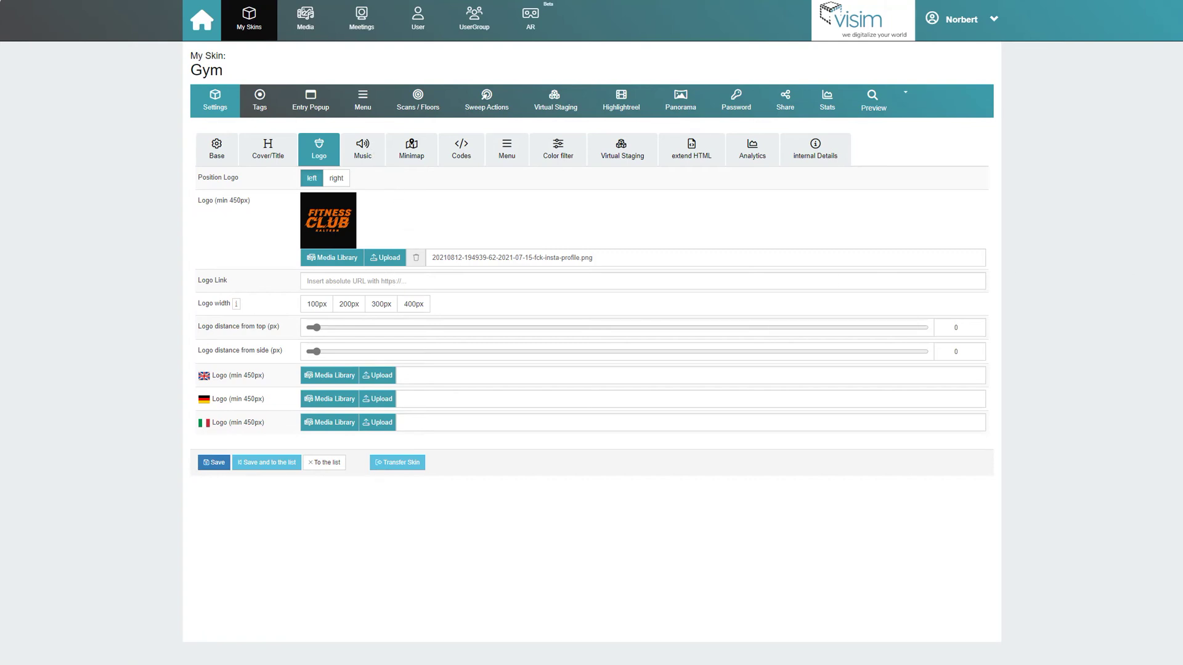
{"action": "left_click", "coordinate": [398, 281]}
{"action": "type", "text": "https://www.suedtirol.fitness/listings/fitness-club-kaltern/"}
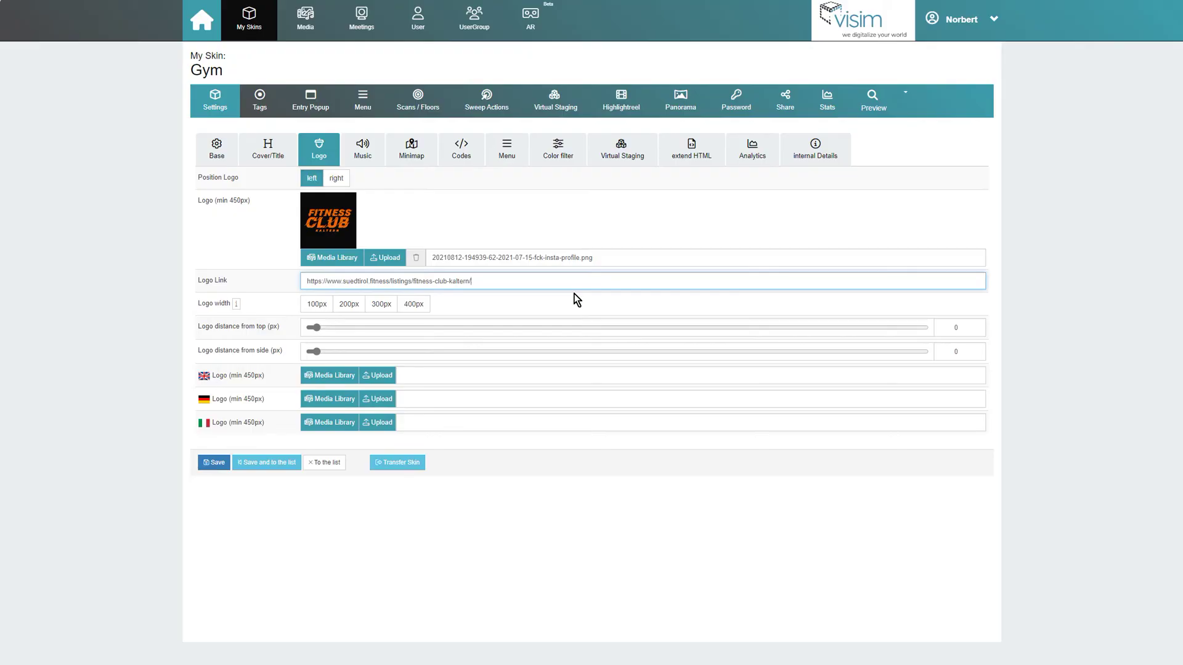
Set the logo width to 200px, its distances from top and side to 5 px, and try right before left positioning
{"action": "left_click", "coordinate": [349, 304]}
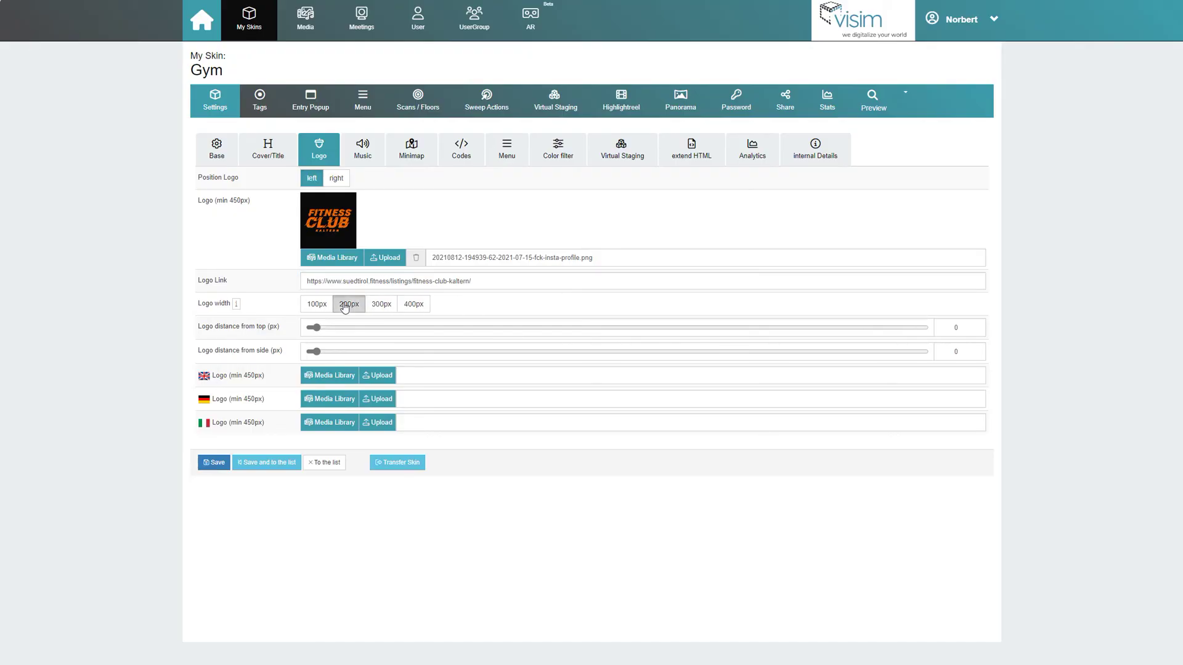
{"action": "double_click", "coordinate": [956, 327]}
{"action": "type", "text": "5"}
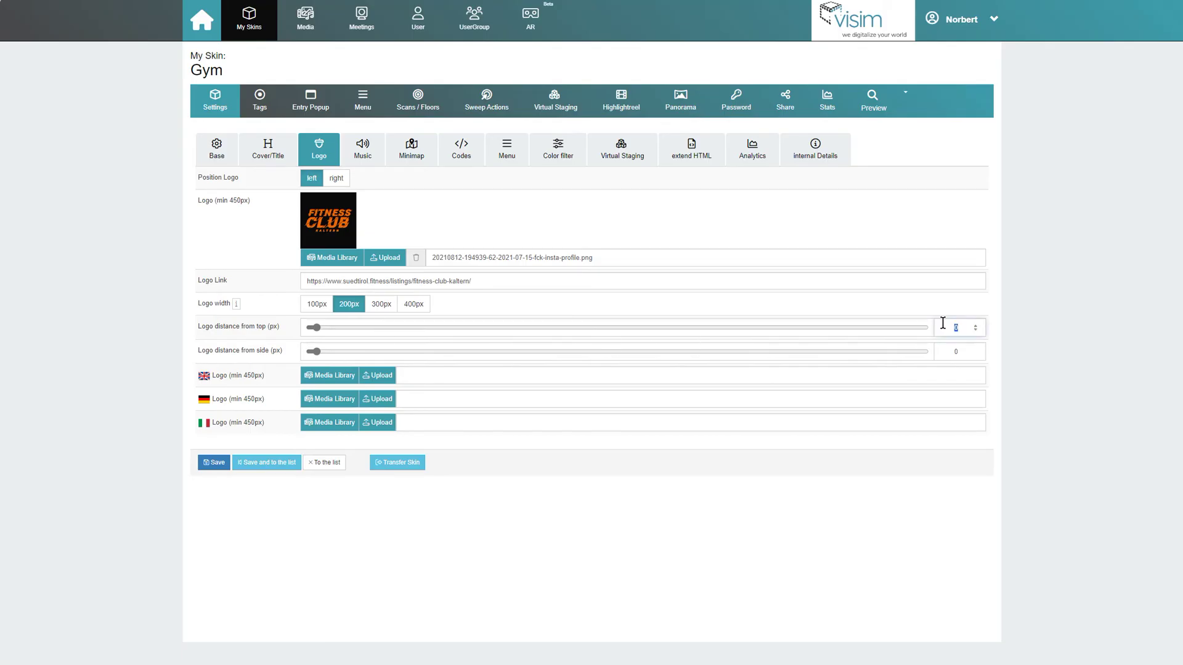
{"action": "double_click", "coordinate": [965, 347]}
{"action": "type", "text": "5"}
{"action": "left_click", "coordinate": [1050, 397]}
{"action": "left_click", "coordinate": [338, 184]}
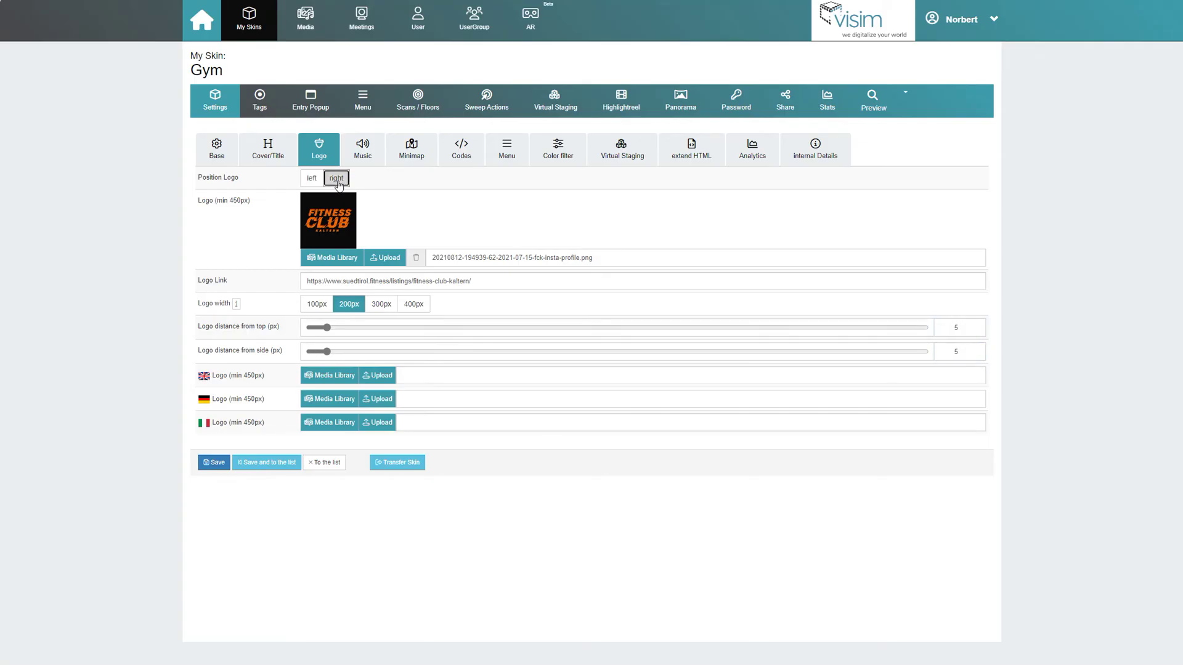
{"action": "left_click", "coordinate": [313, 180]}
Choose the Catene mp3 from the media library as the skin's music and set its volume to 21
{"action": "left_click", "coordinate": [357, 161]}
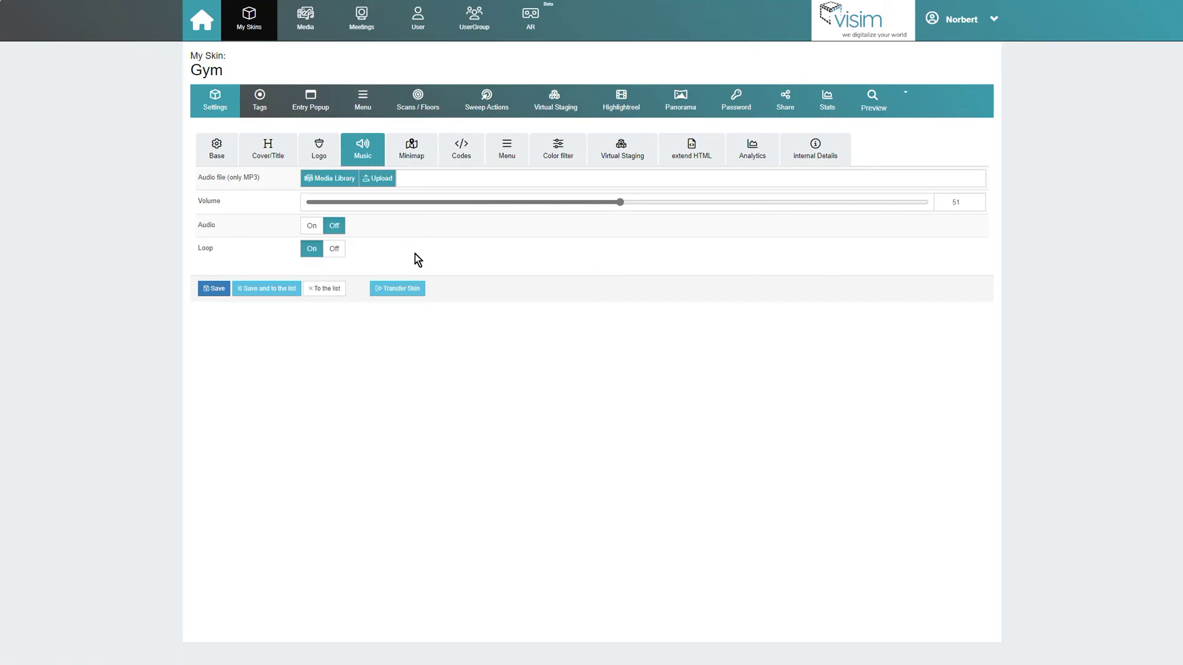
{"action": "left_click", "coordinate": [330, 178]}
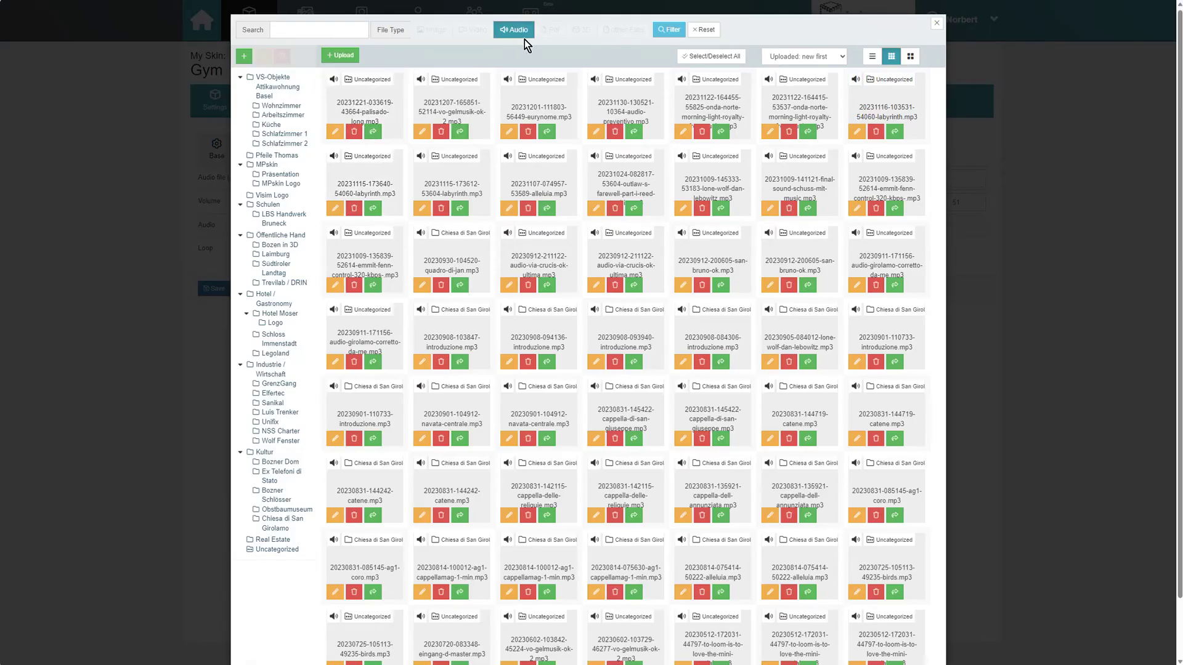
{"action": "left_click", "coordinate": [374, 516]}
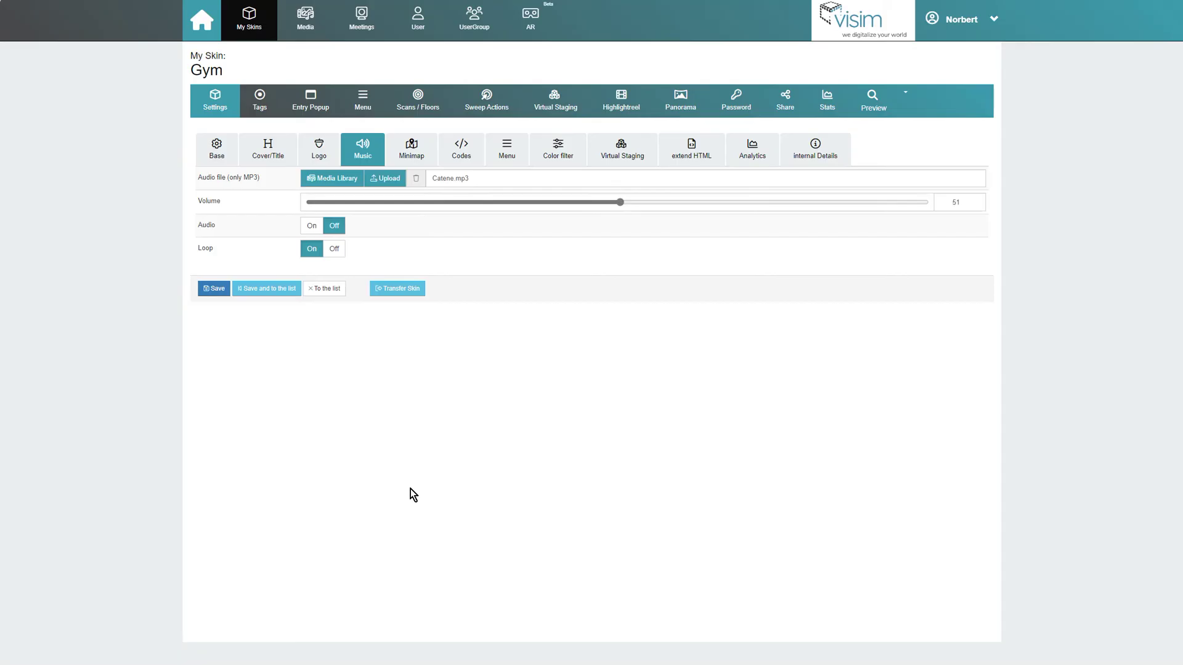
{"action": "left_click_drag", "start_coordinate": [620, 202], "coordinate": [438, 203]}
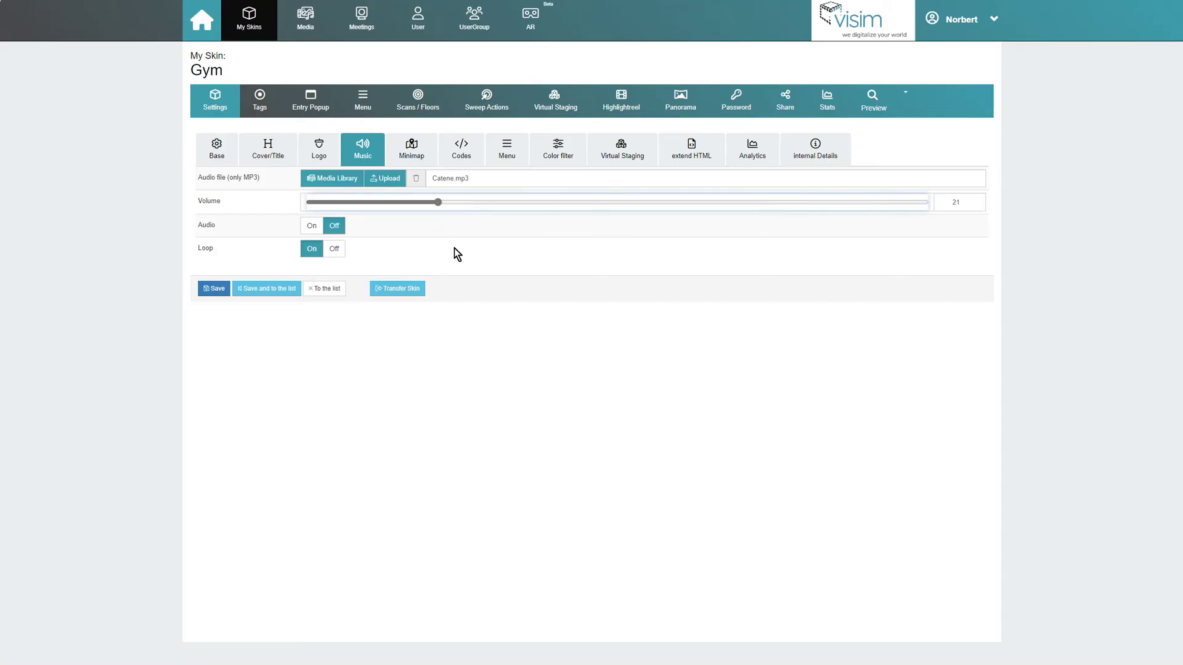
Enable the skin's minimap, set its desktop position to bottom and have it shown at start
{"action": "left_click", "coordinate": [425, 162]}
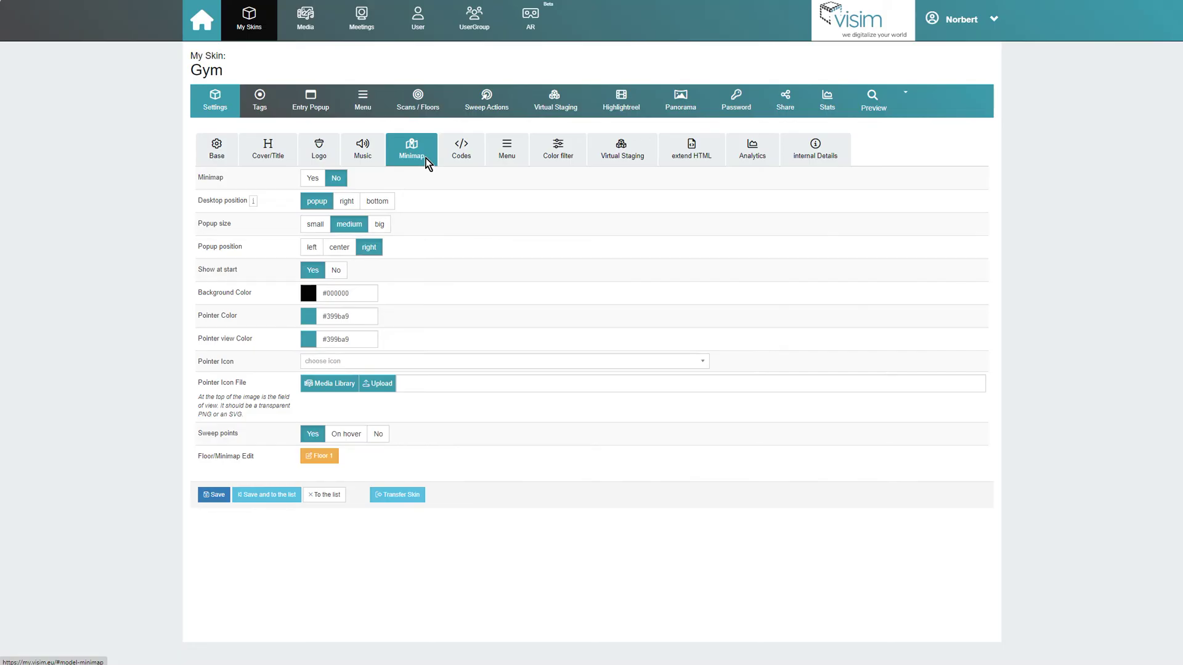
{"action": "left_click", "coordinate": [313, 178]}
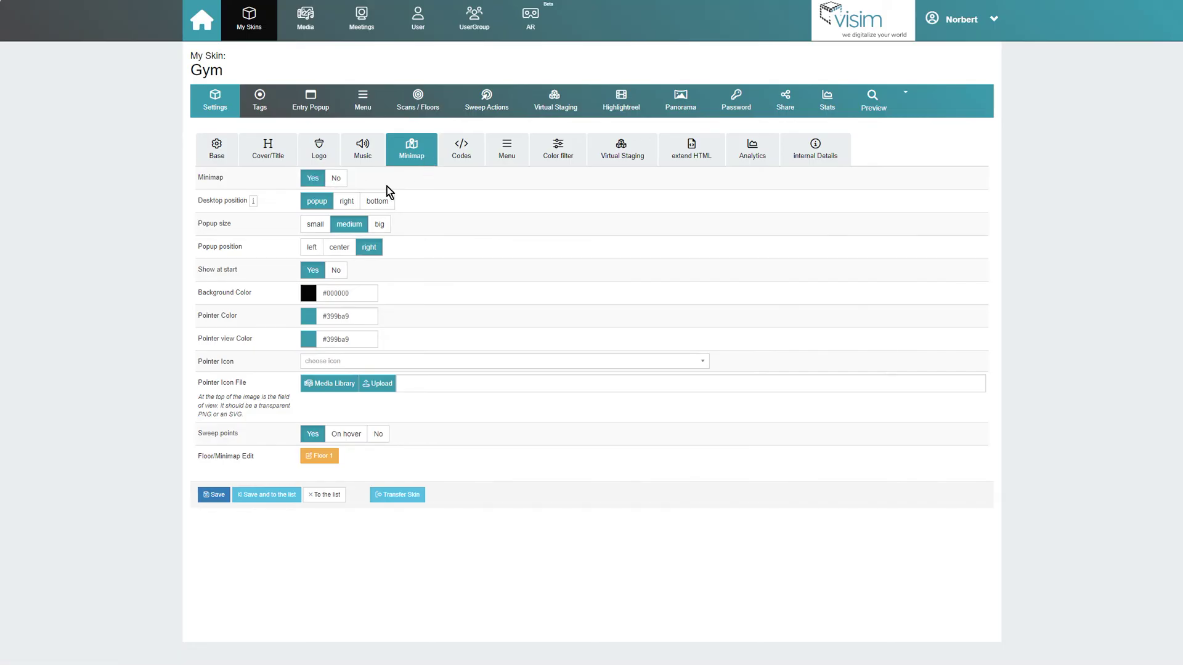
{"action": "left_click", "coordinate": [377, 201]}
{"action": "left_click", "coordinate": [314, 230]}
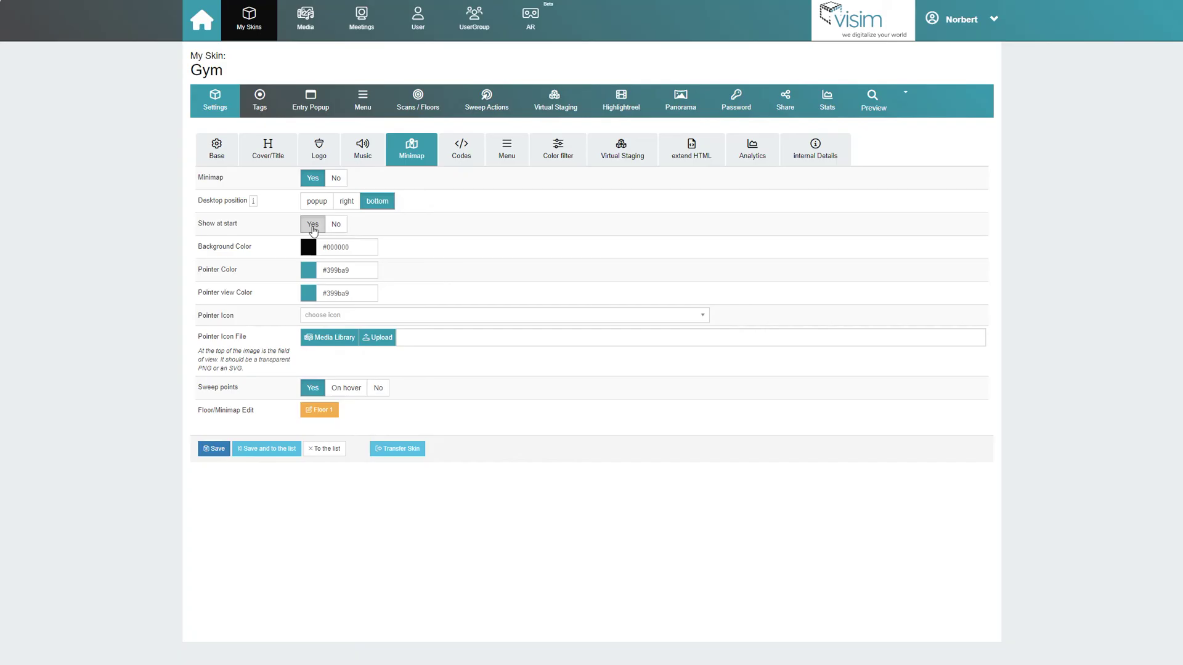
Choose angle-double-up as the minimap's pointer icon, set the sweep points to On hover, and save the settings
{"action": "left_click", "coordinate": [370, 318]}
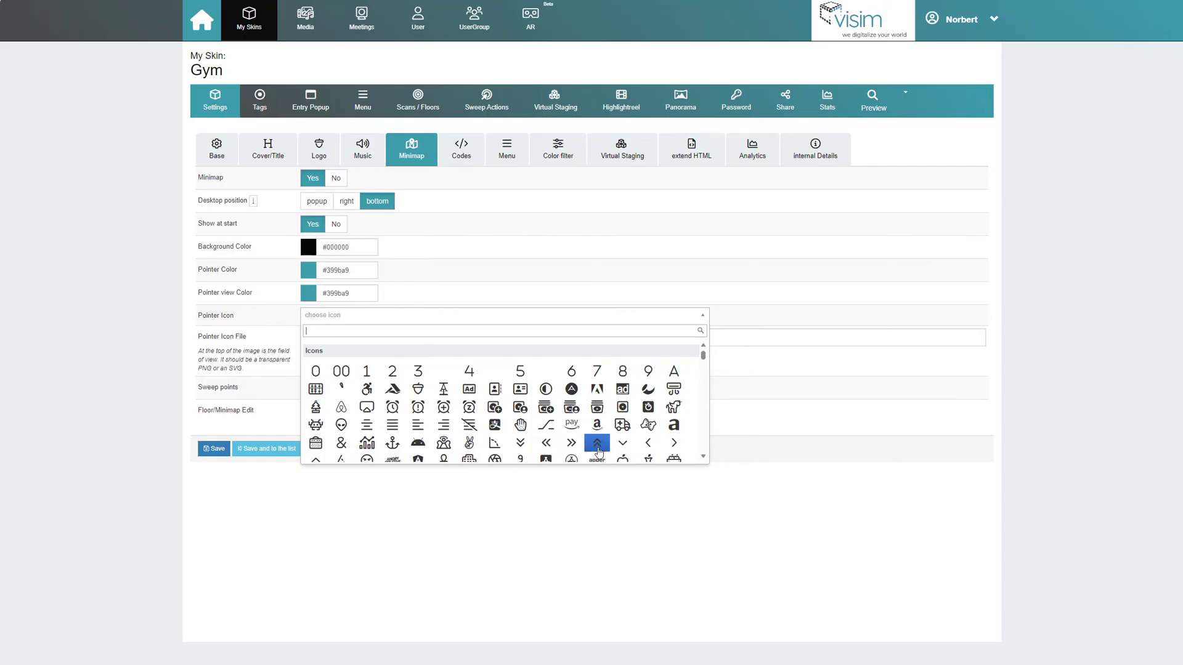
{"action": "left_click", "coordinate": [597, 447]}
{"action": "left_click", "coordinate": [346, 387]}
{"action": "left_click", "coordinate": [212, 448]}
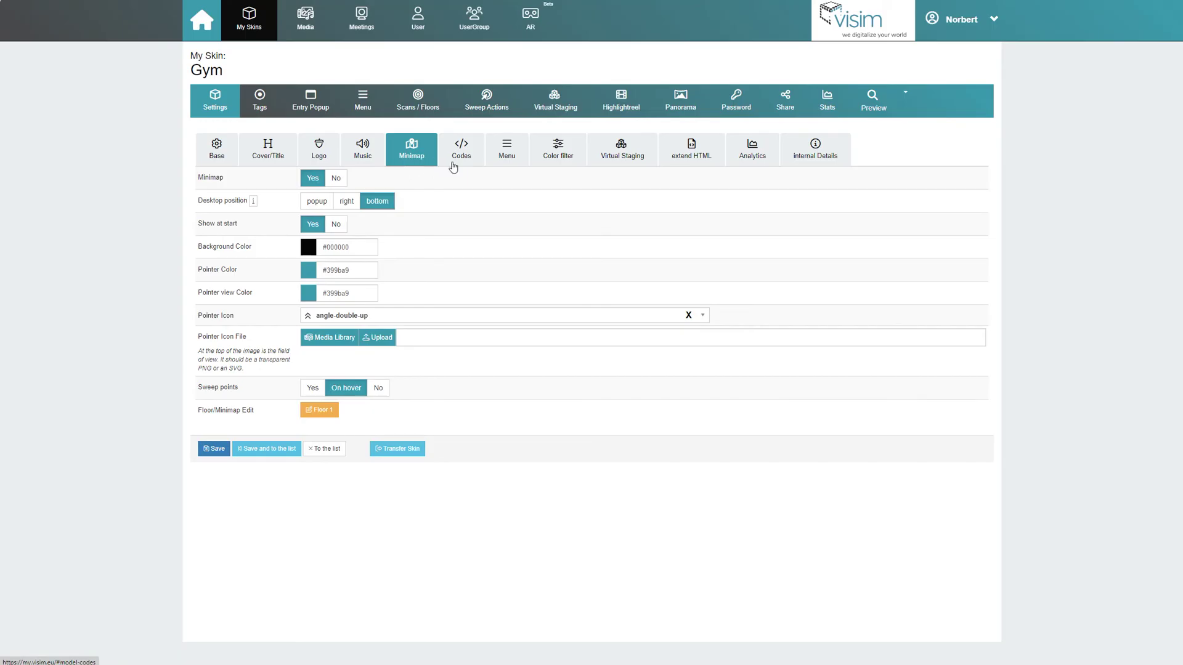
In the skin's codes settings, explicitly switch on Pucks / Sweep Points and, after trying off, the Entry Popup Button
{"action": "left_click", "coordinate": [453, 164]}
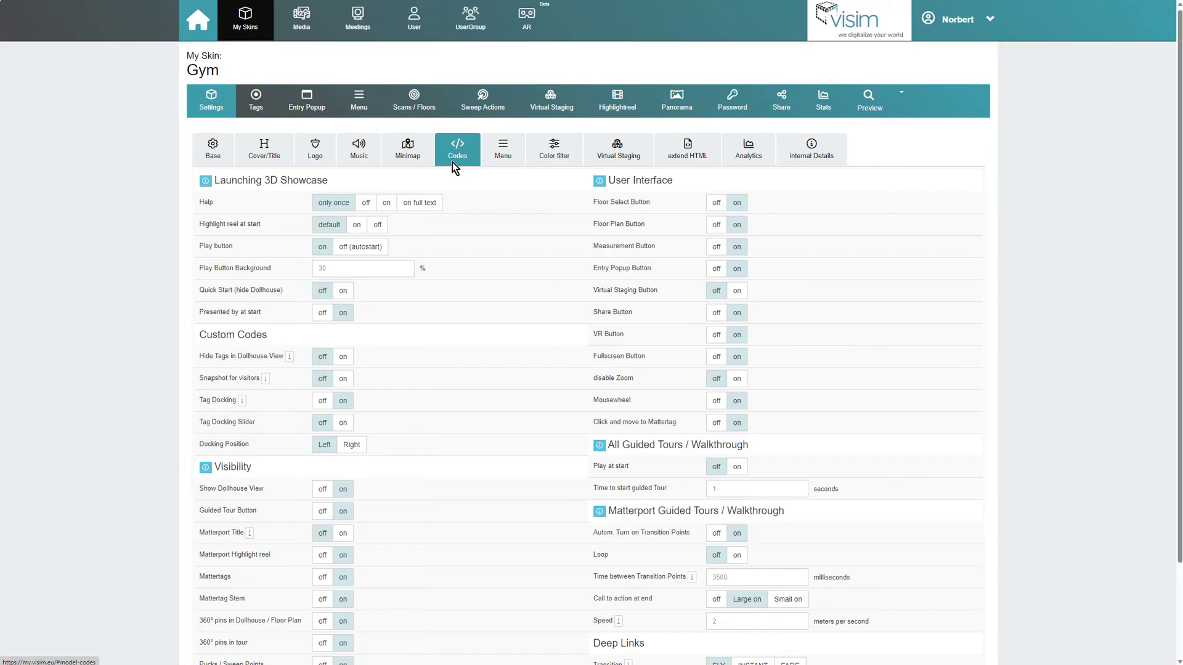
{"action": "scroll", "coordinate": [452, 185], "scroll_direction": "down", "scroll_amount": 1}
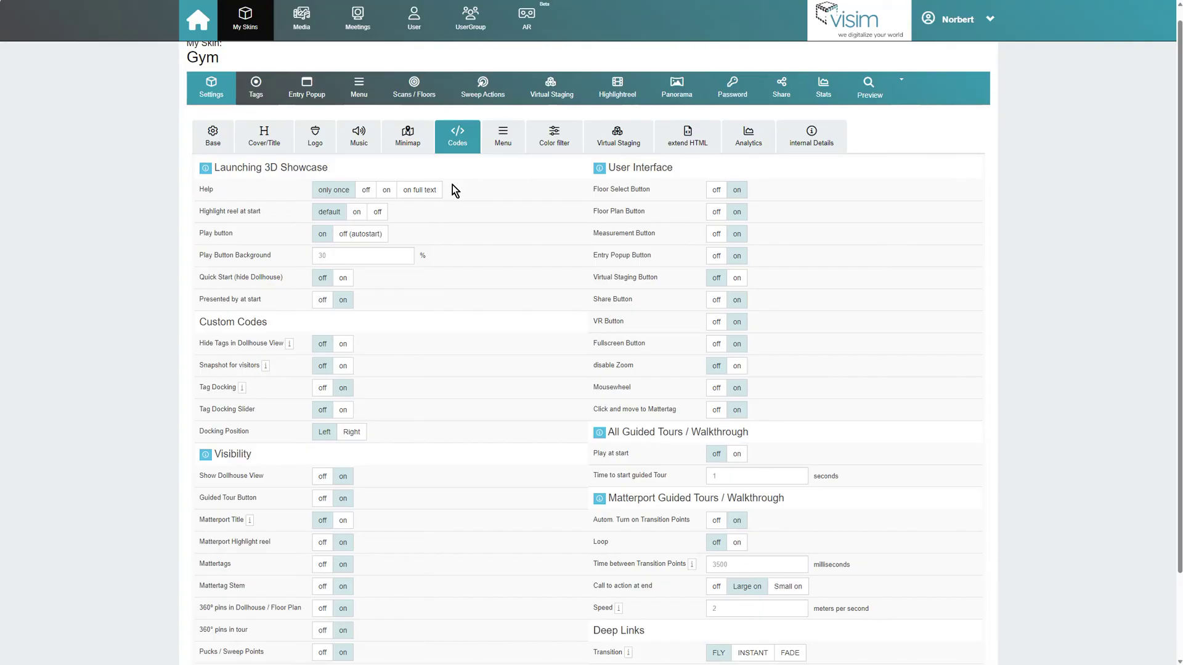
{"action": "scroll", "coordinate": [452, 185], "scroll_direction": "down", "scroll_amount": 3}
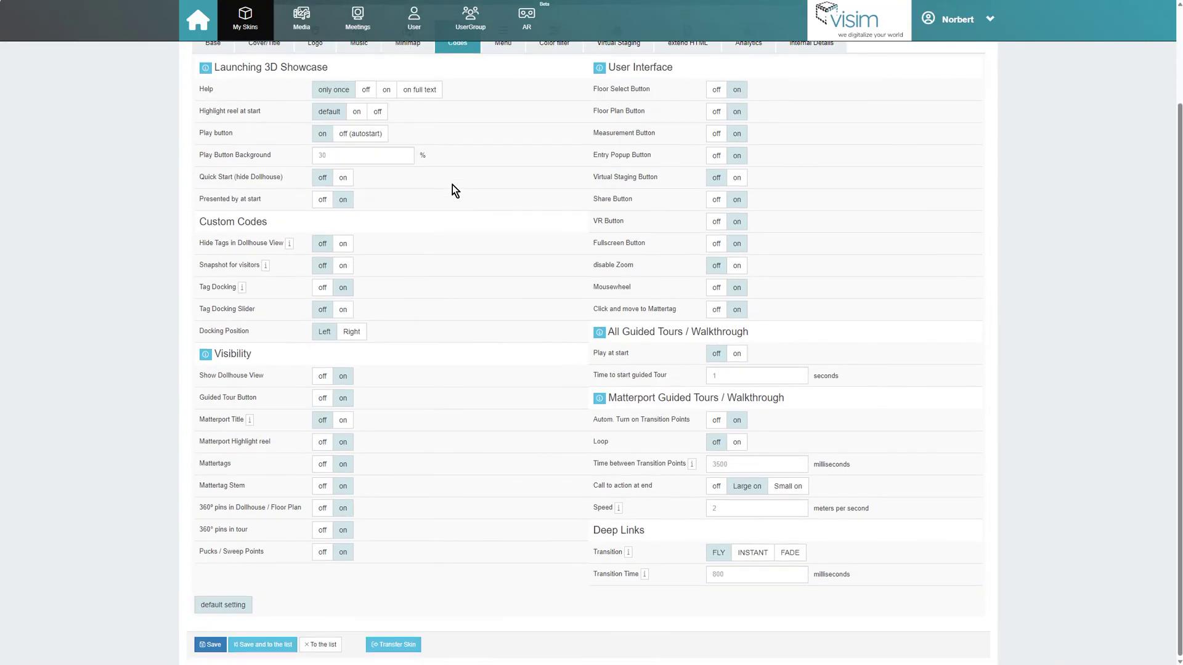
{"action": "left_click", "coordinate": [343, 557]}
{"action": "scroll", "coordinate": [475, 601], "scroll_direction": "up", "scroll_amount": 2}
{"action": "left_click", "coordinate": [716, 268]}
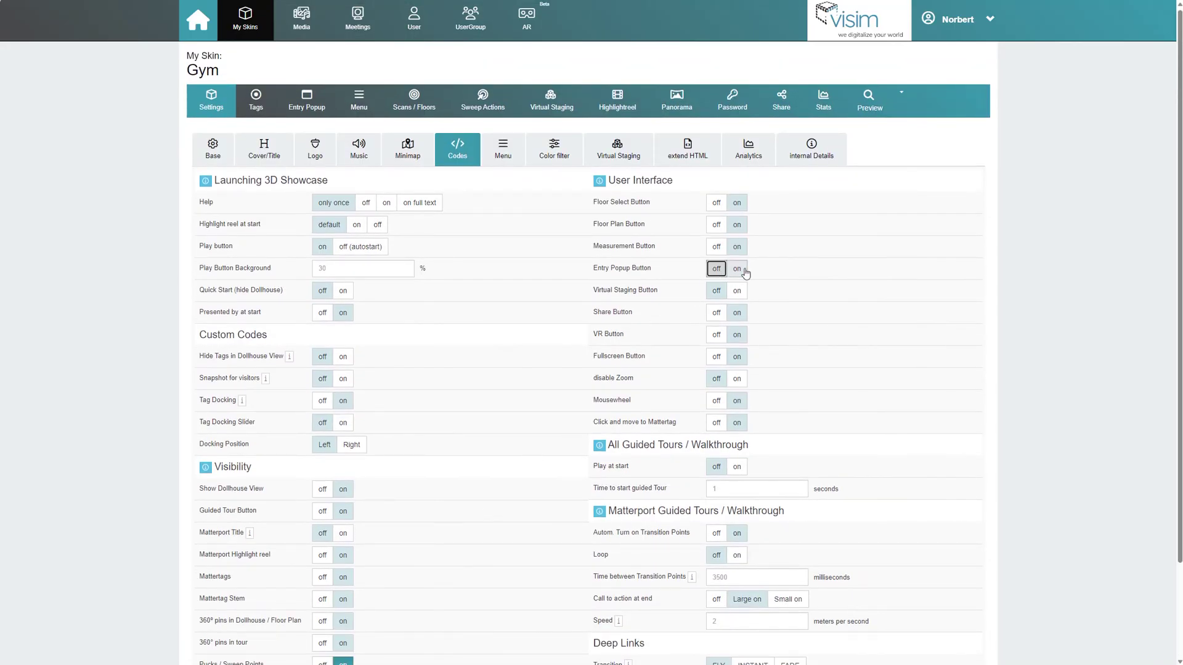
{"action": "left_click", "coordinate": [738, 269]}
Try switching off the Floor Select Button and Floor Plan Button, and explicitly set both to on
{"action": "left_click", "coordinate": [715, 204]}
{"action": "left_click", "coordinate": [716, 226]}
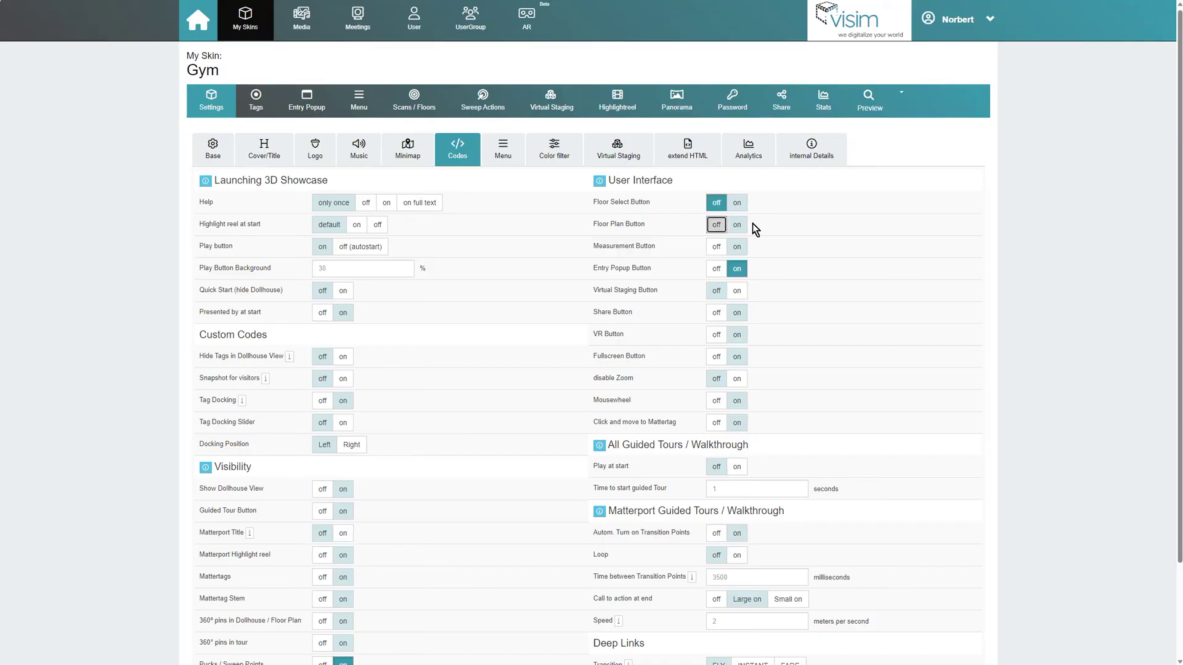
{"action": "left_click", "coordinate": [736, 225]}
{"action": "left_click", "coordinate": [737, 203]}
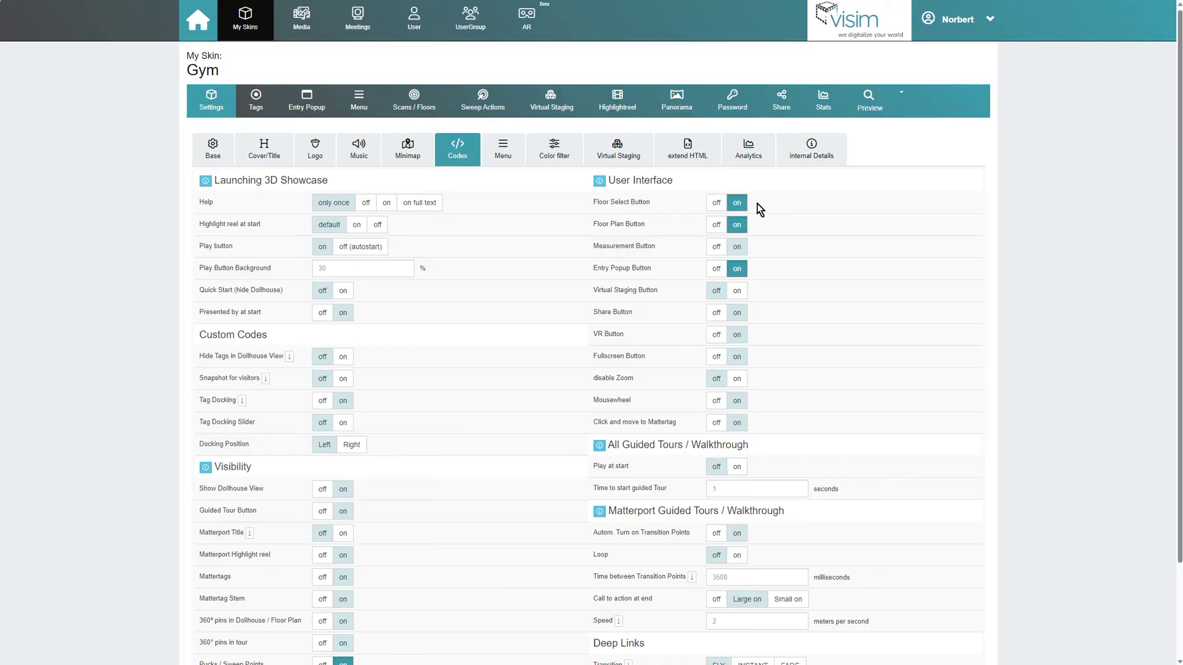
Review the guided tour and custom codes options of the skin, and look over its menu settings
{"action": "scroll", "coordinate": [781, 349], "scroll_direction": "down", "scroll_amount": 2}
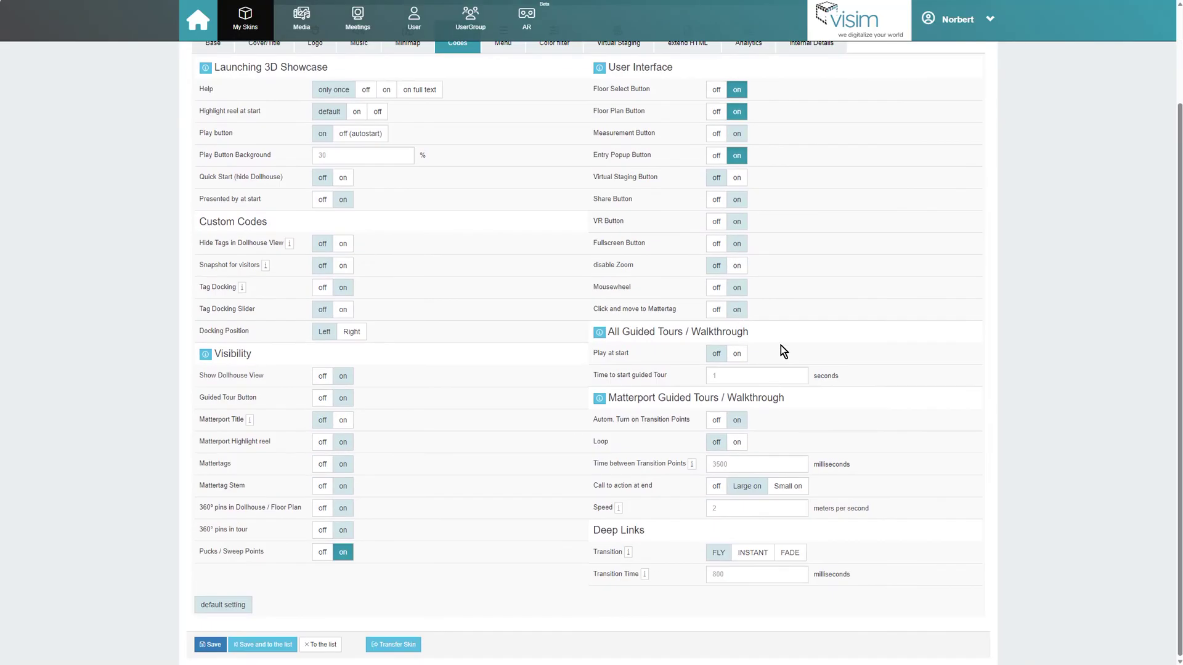
{"action": "mouse_move", "coordinate": [770, 332]}
{"action": "left_mouse_down"}
{"action": "mouse_move", "coordinate": [604, 334]}
{"action": "mouse_move", "coordinate": [781, 335]}
{"action": "left_mouse_up"}
{"action": "left_click_drag", "start_coordinate": [284, 223], "coordinate": [203, 226]}
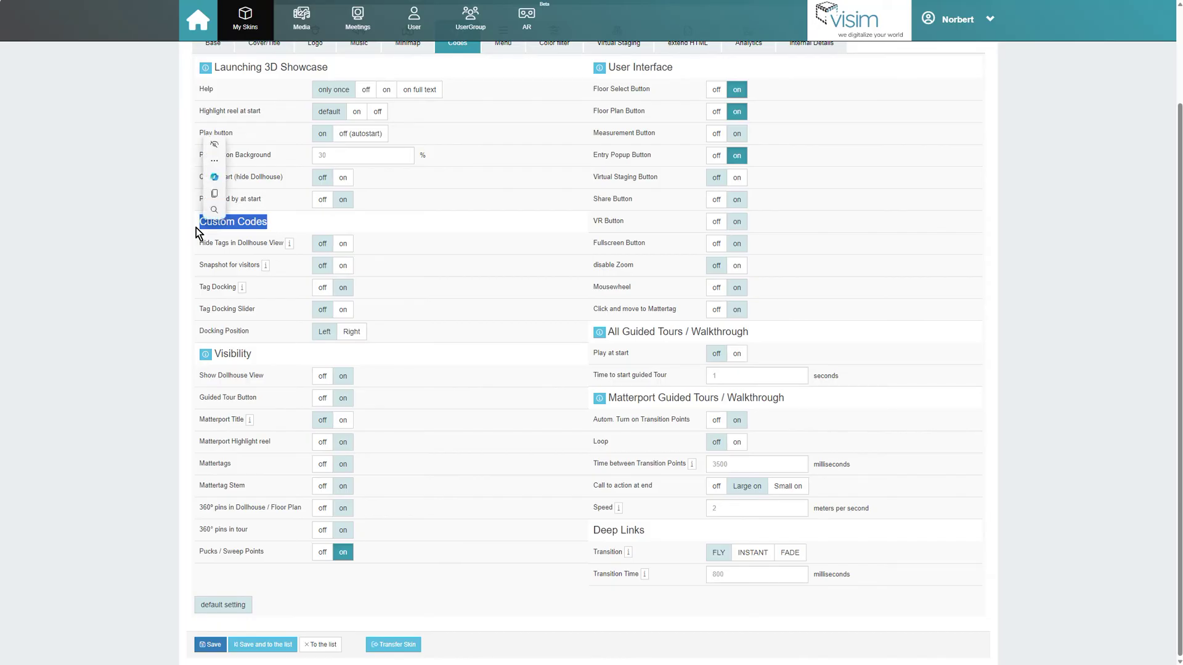
{"action": "left_click", "coordinate": [196, 227]}
{"action": "mouse_move", "coordinate": [290, 248]}
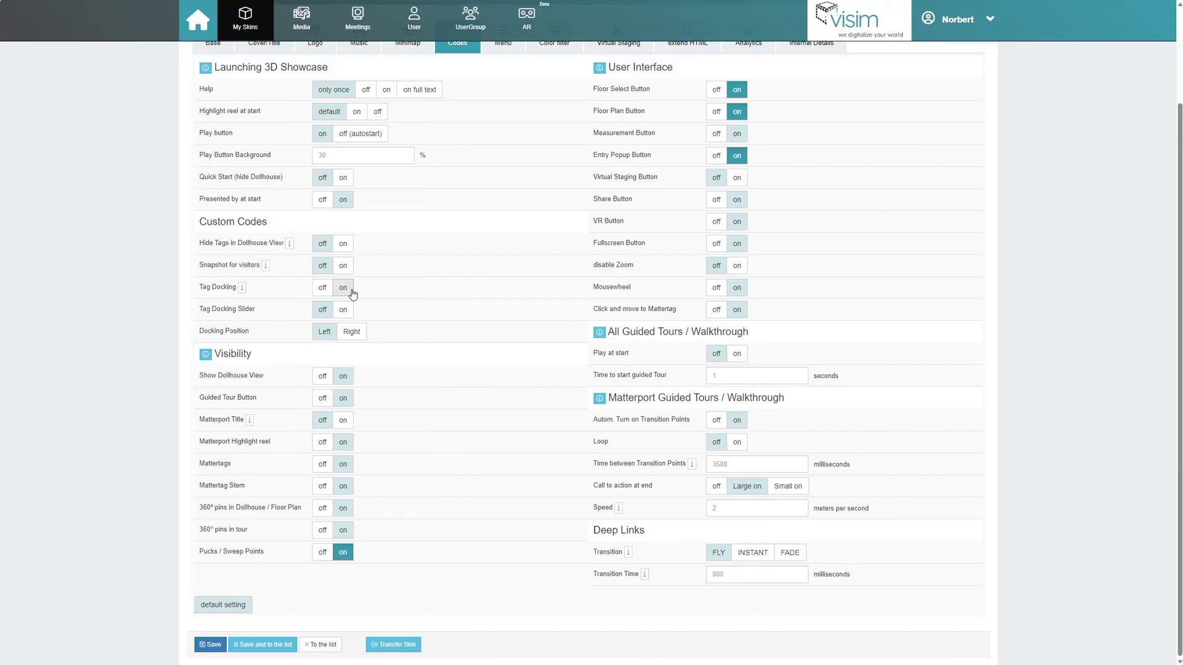
{"action": "scroll", "coordinate": [398, 355], "scroll_direction": "up", "scroll_amount": 2}
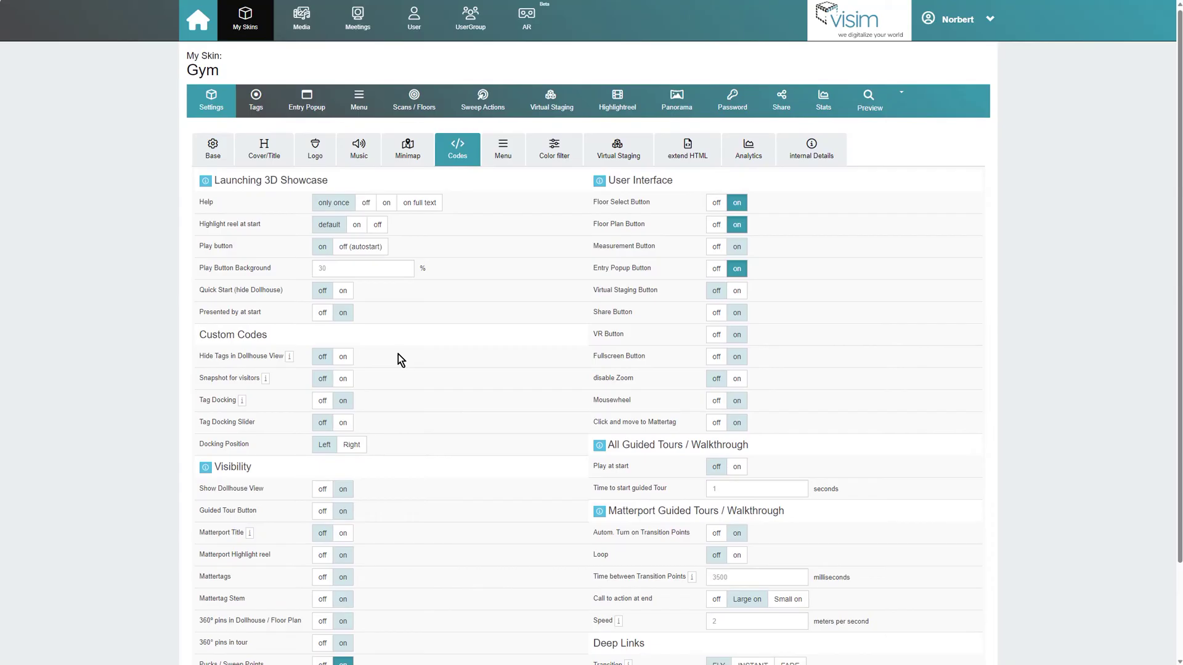
{"action": "left_click", "coordinate": [496, 165]}
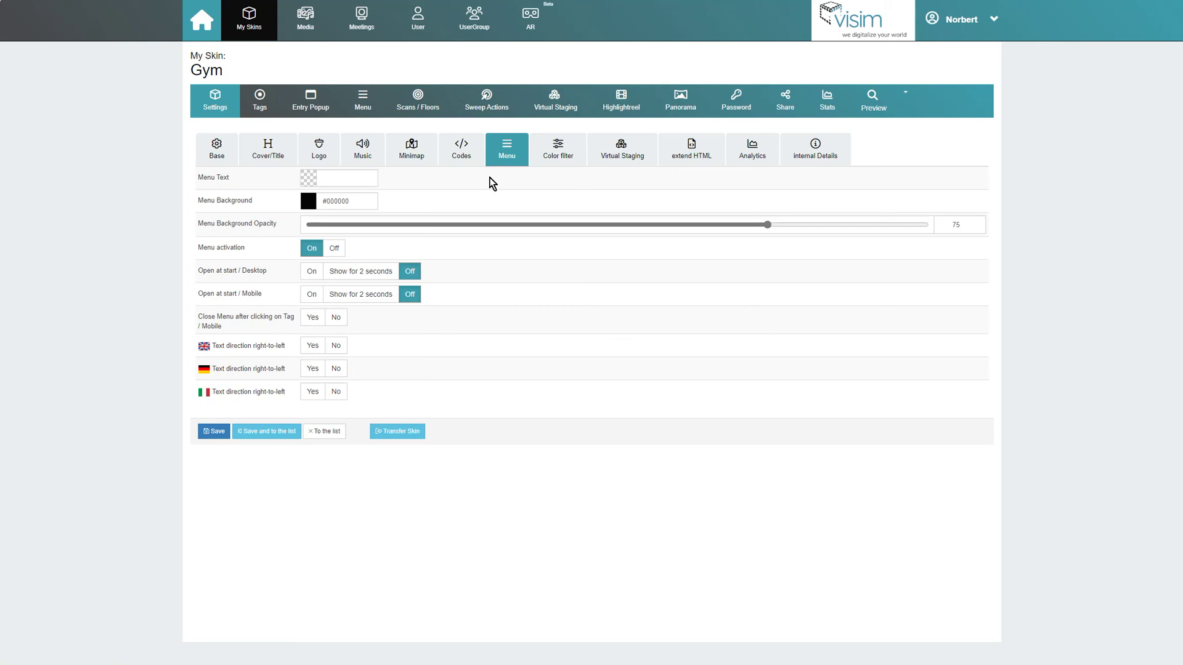
Load the color filter preview of the tour, close its minimap overlay and try adjusting the brightness
{"action": "left_click", "coordinate": [561, 166]}
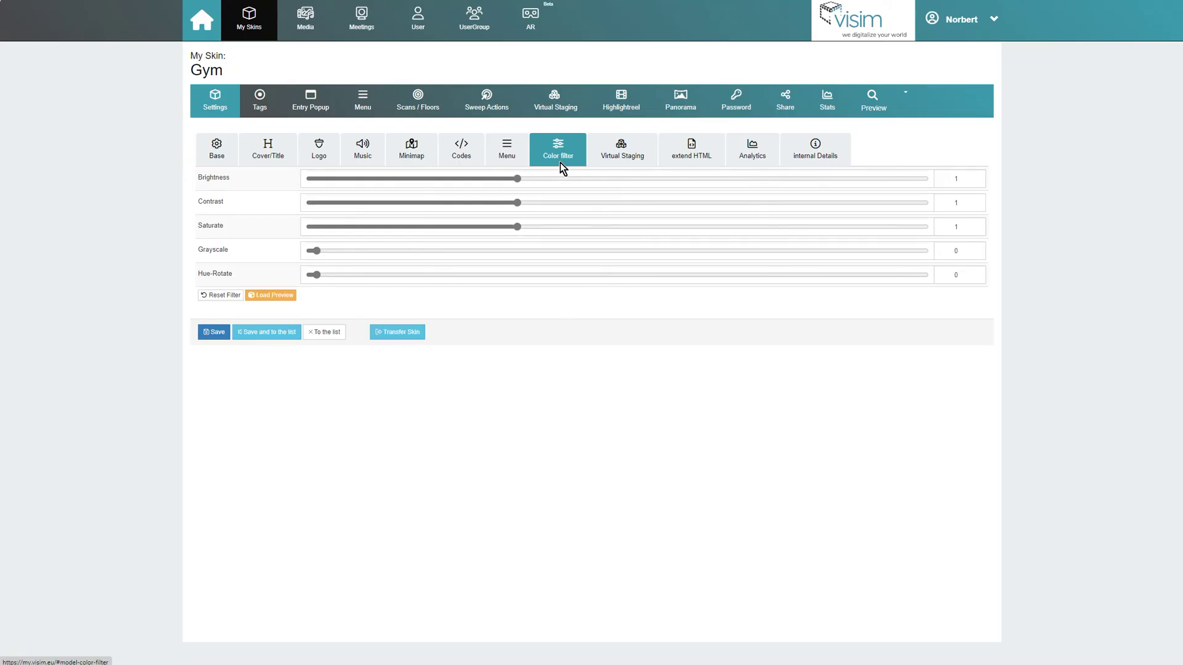
{"action": "left_click", "coordinate": [266, 296]}
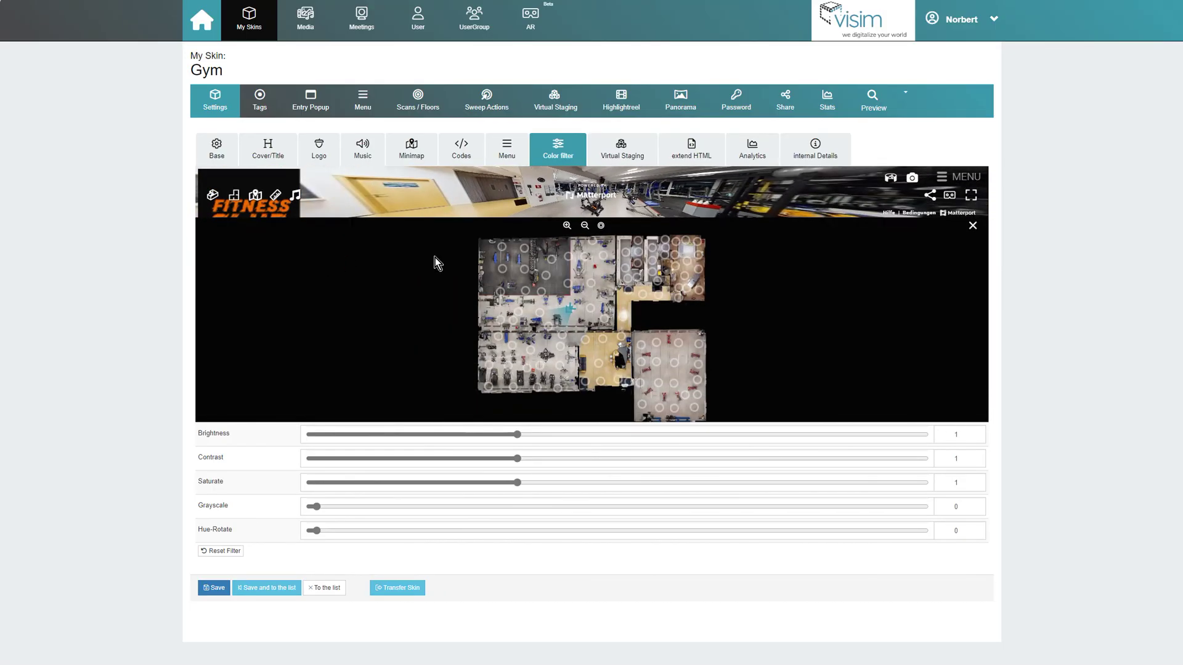
{"action": "left_click", "coordinate": [973, 225]}
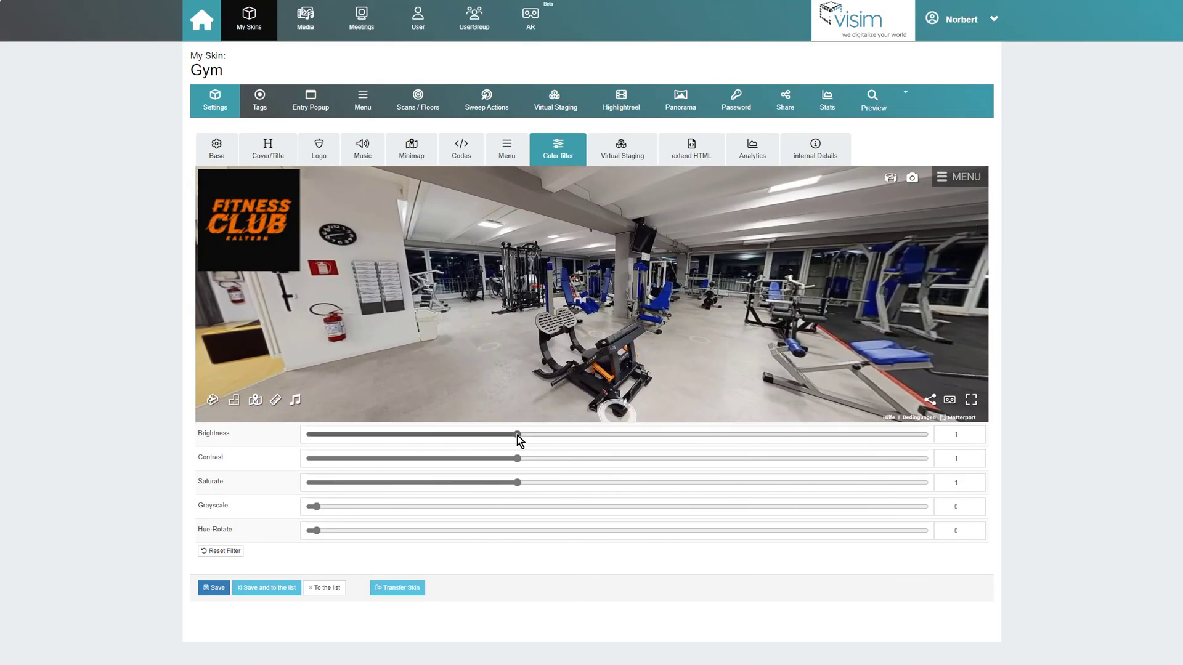
{"action": "left_click_drag", "start_coordinate": [519, 435], "coordinate": [516, 490]}
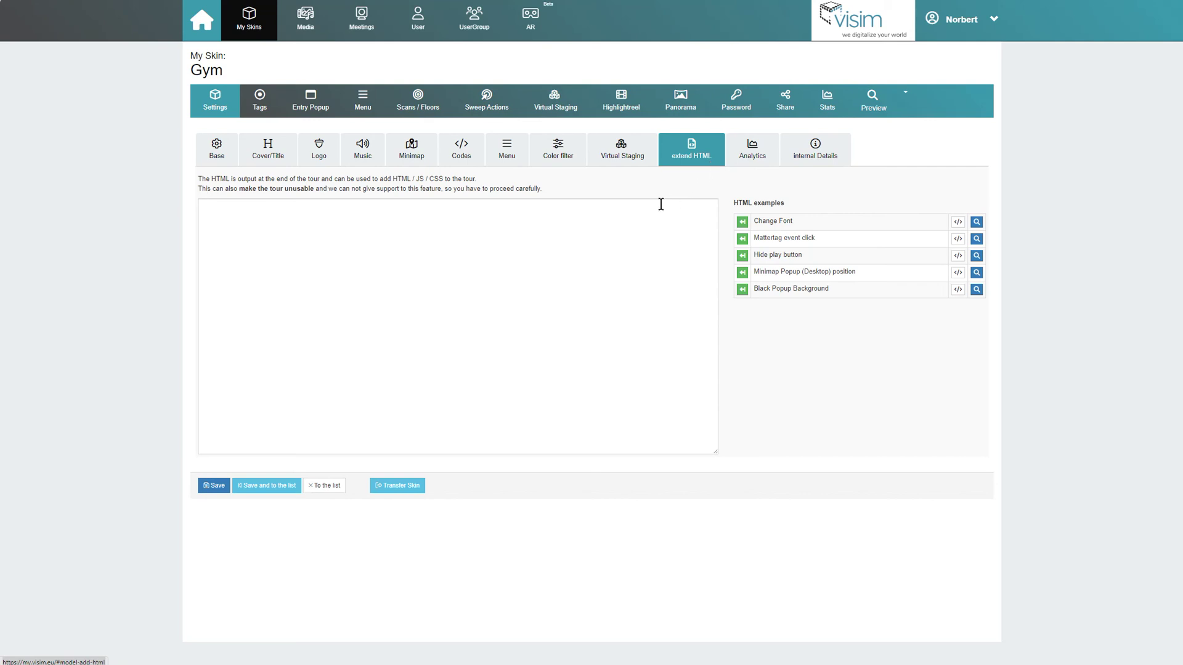
Add the preconnect link tags for fonts.googleapis.com and fonts.gstatic.com to the skin's extended HTML
{"action": "left_click", "coordinate": [647, 219]}
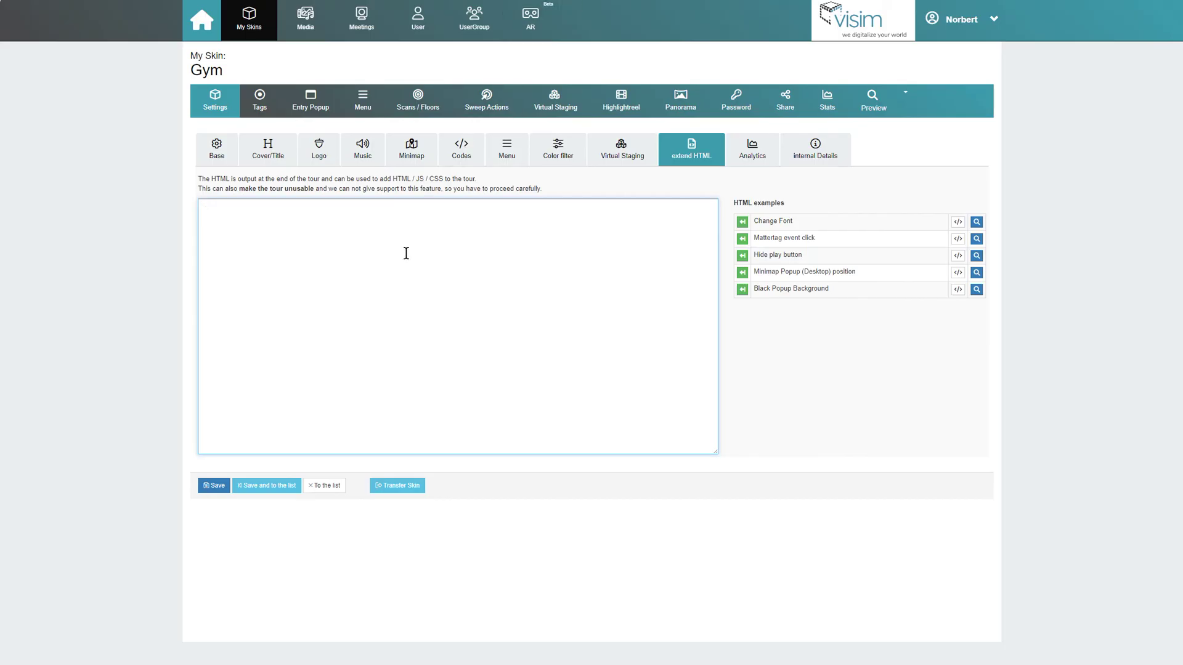
{"action": "type", "text": "link rel=\"preconnect\" href=\"https://fonts.googleapis.com\"> <link rel=\"preconnect\" href=\"https://fonts.gstatic.com\" crossorigin> <link href=\"https://fonts.googleapis.com/css2?family=Permanent+Marker&family=Playpen+Sans:wght@400&display=swap\" rel=\"stylesheet\"> <style> body, input, button {   font-family: 'Playpen Sans', cursive; } </style>"}
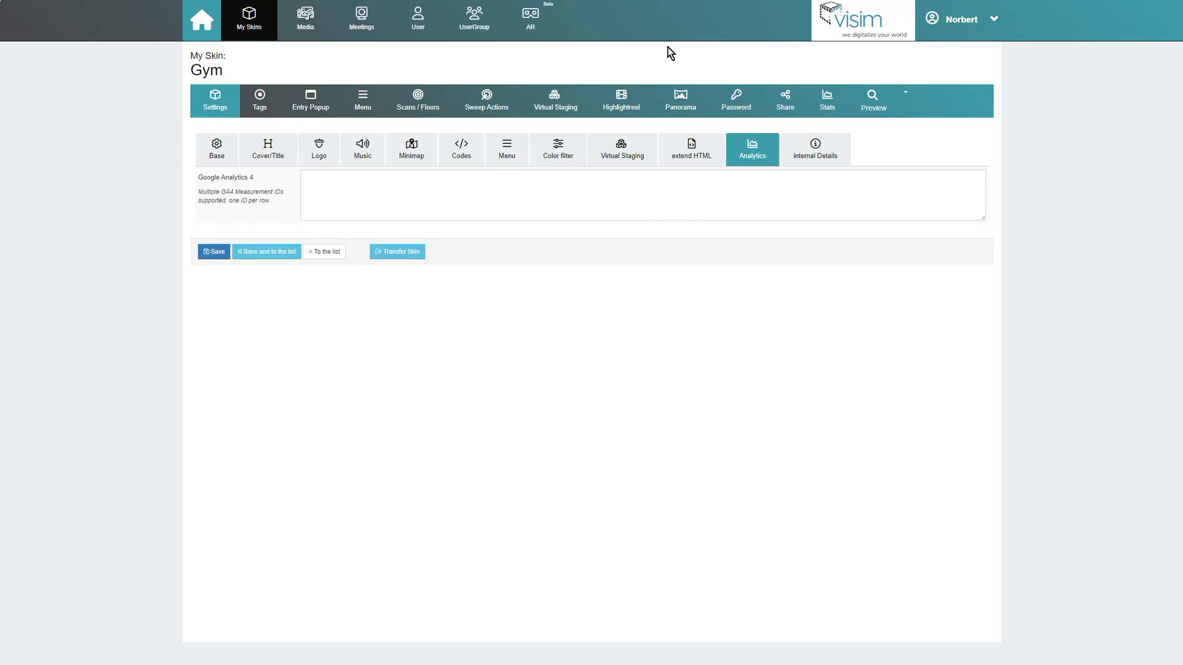
Enter the GA4 Measurement ID for the skin's Google Analytics 4 tracking and look at the visitor report in Google Analytics
{"action": "left_click", "coordinate": [586, 196]}
{"action": "type", "text": "G-KPVSN2GC3E"}
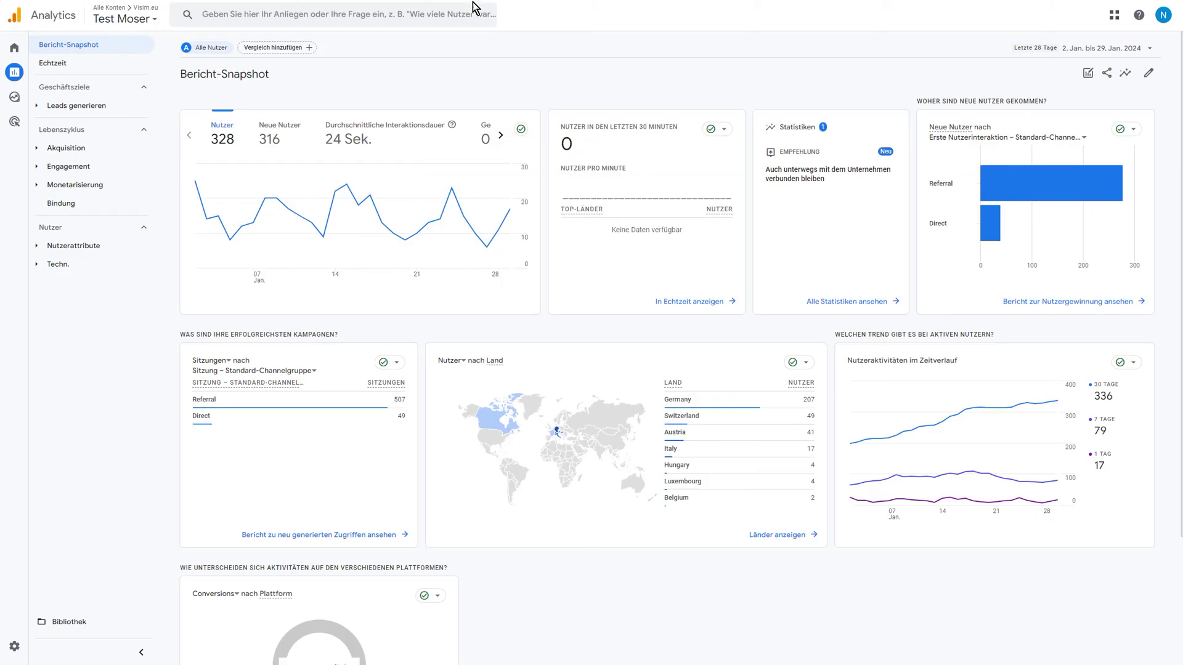
{"action": "mouse_move", "coordinate": [495, 425]}
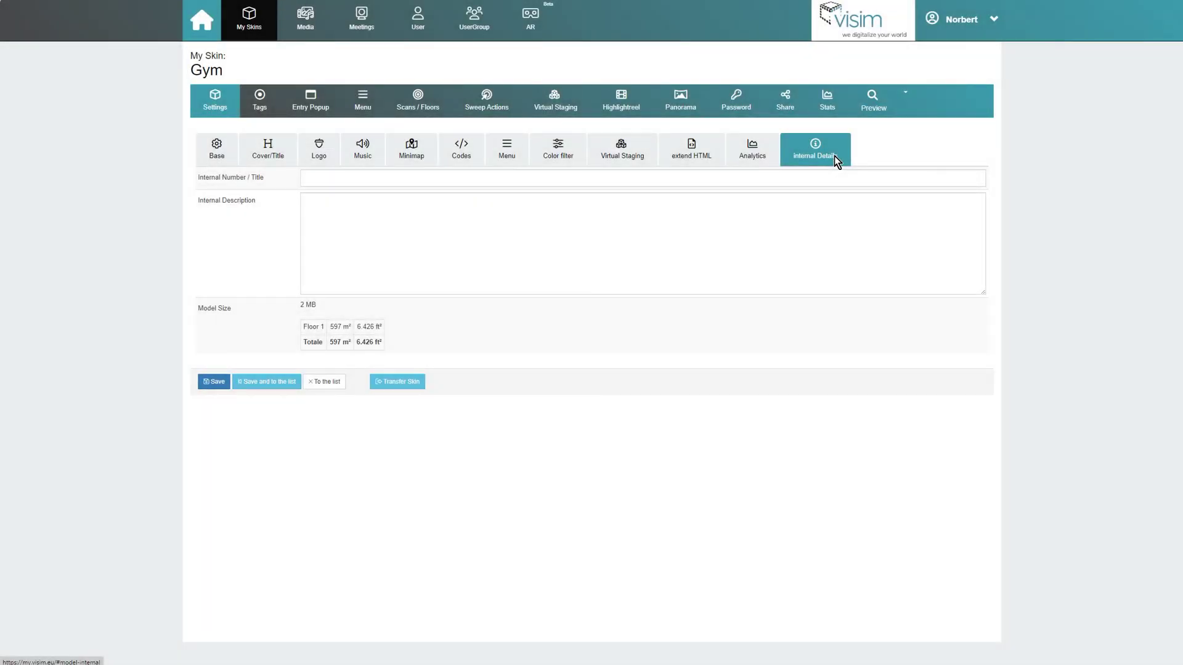
Set the internal title to Test Gym and the internal description to "Test, Gym, Fitnessstudio, Tutorial", and return to the dashboard
{"action": "left_click", "coordinate": [691, 181]}
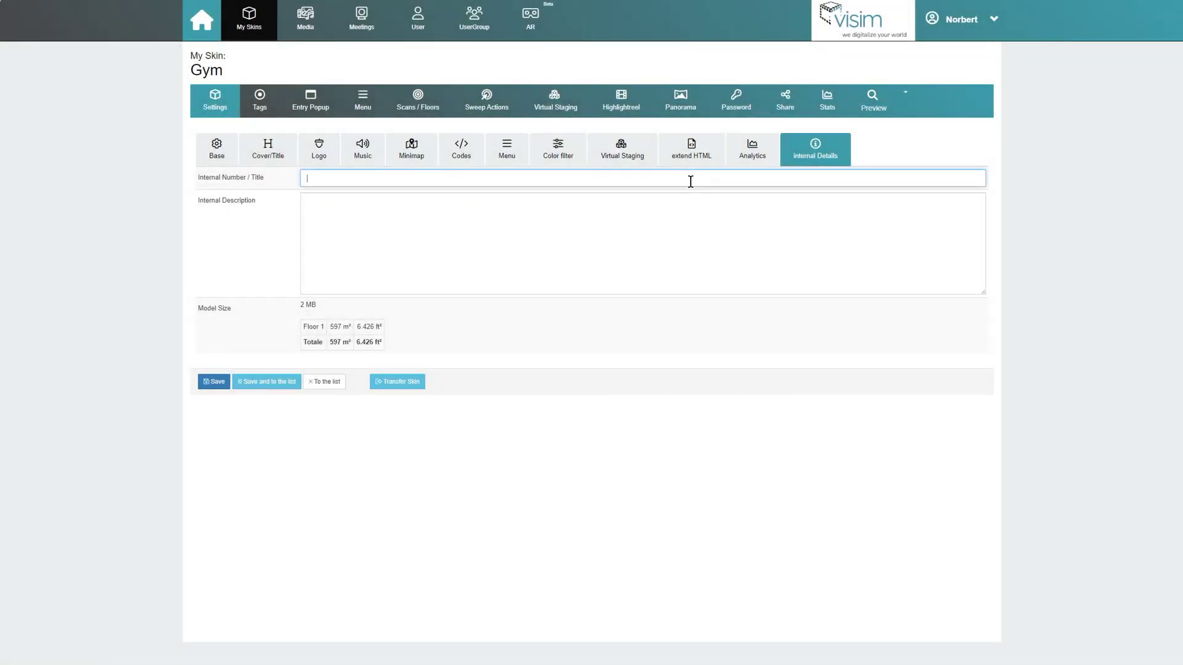
{"action": "type", "text": "Test Gym"}
{"action": "left_click", "coordinate": [681, 228]}
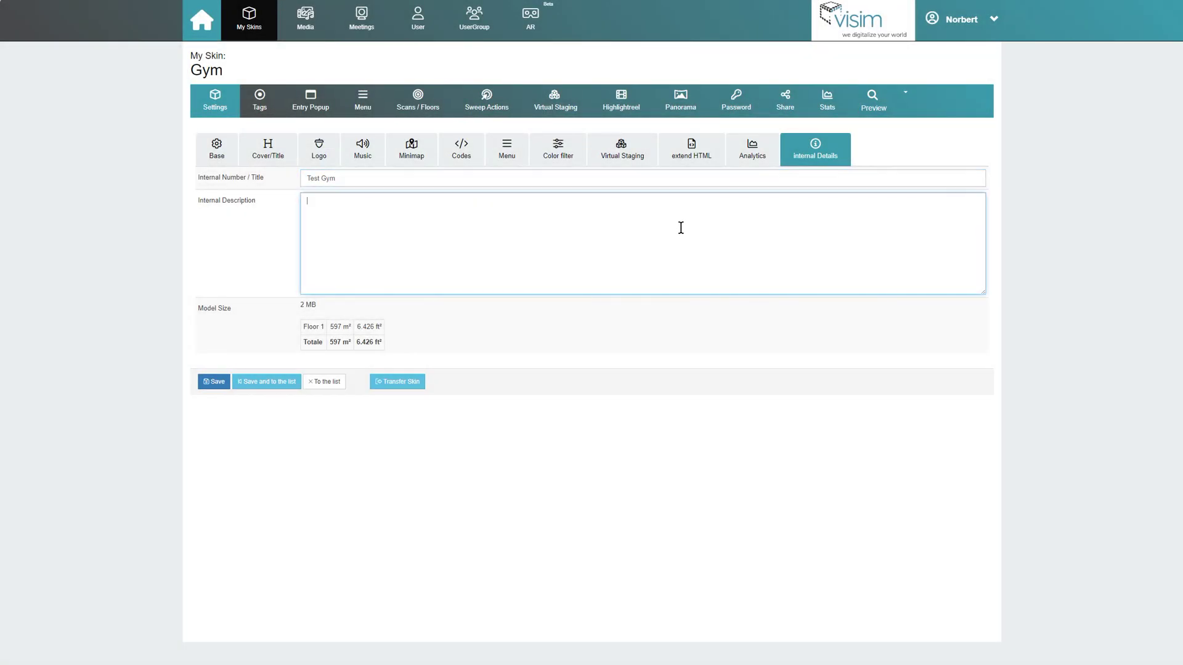
{"action": "type", "text": "Test, Gym, Fitnessstudio, Tutorial"}
{"action": "left_click_drag", "start_coordinate": [389, 342], "coordinate": [298, 351]}
{"action": "left_click", "coordinate": [447, 344]}
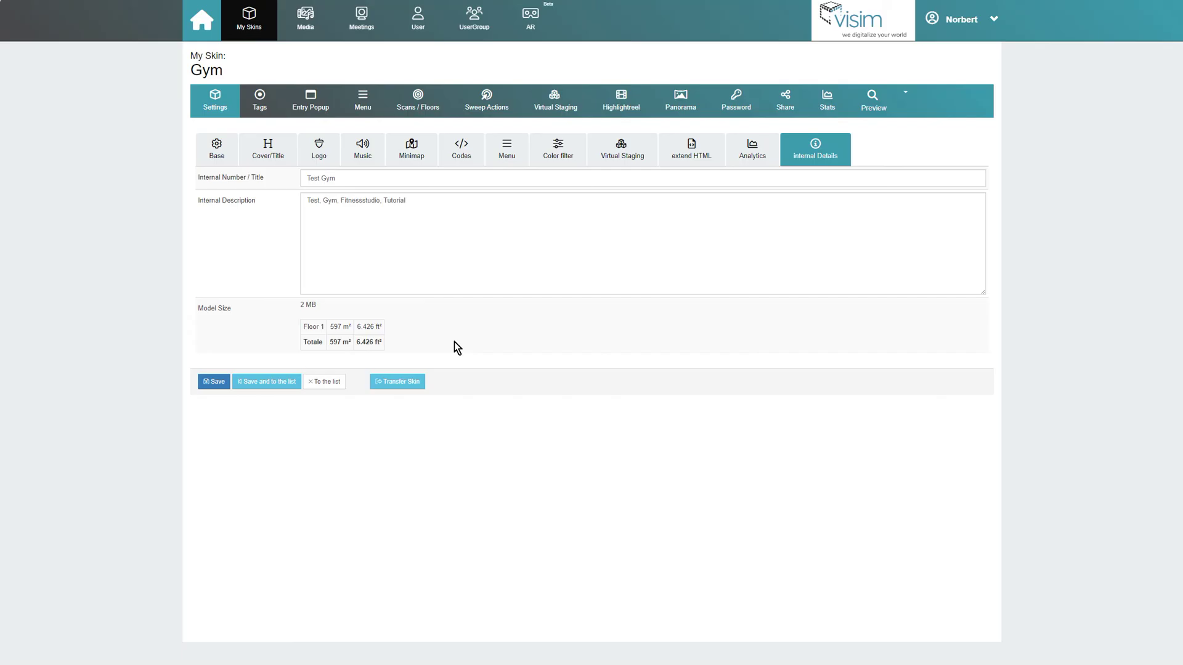
{"action": "left_click", "coordinate": [200, 31]}
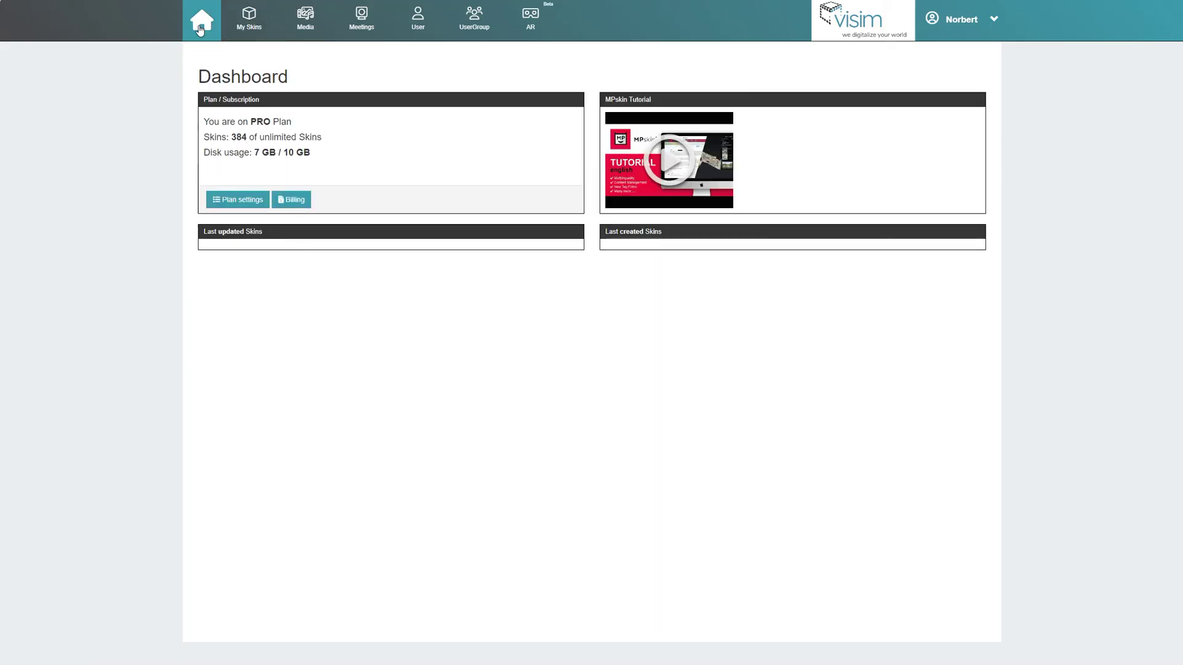